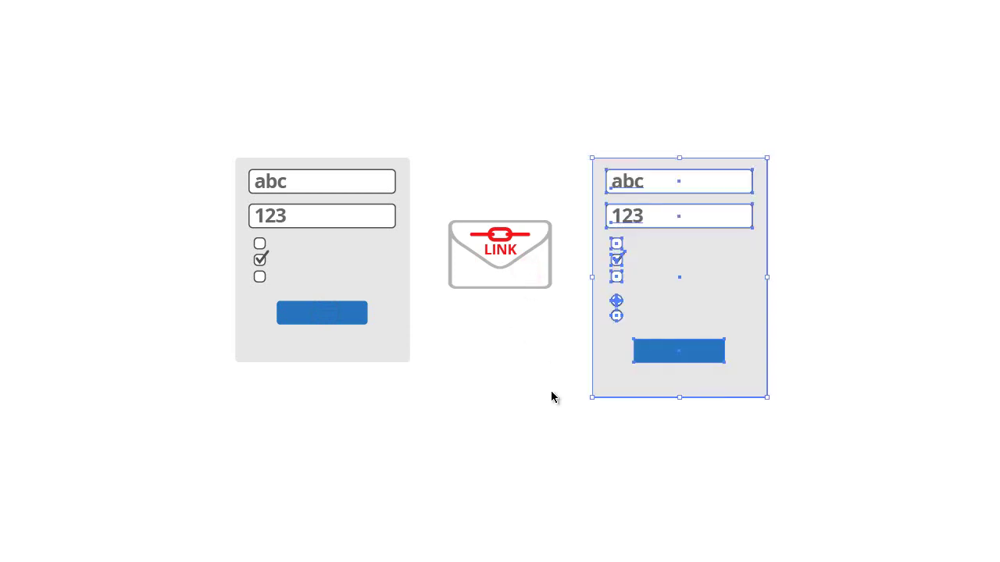
# Pick the Workflow forms folder to list the Request form (step 1) and Approval form (step 2).
pyautogui.click(629, 476)
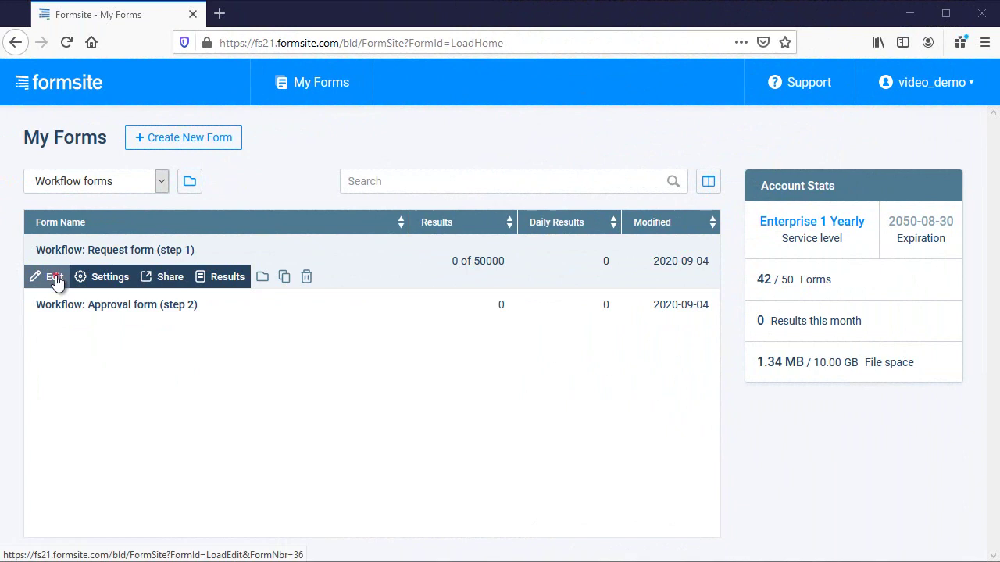
# Review and save the Request form's Department routing item settings.
pyautogui.click(54, 275)
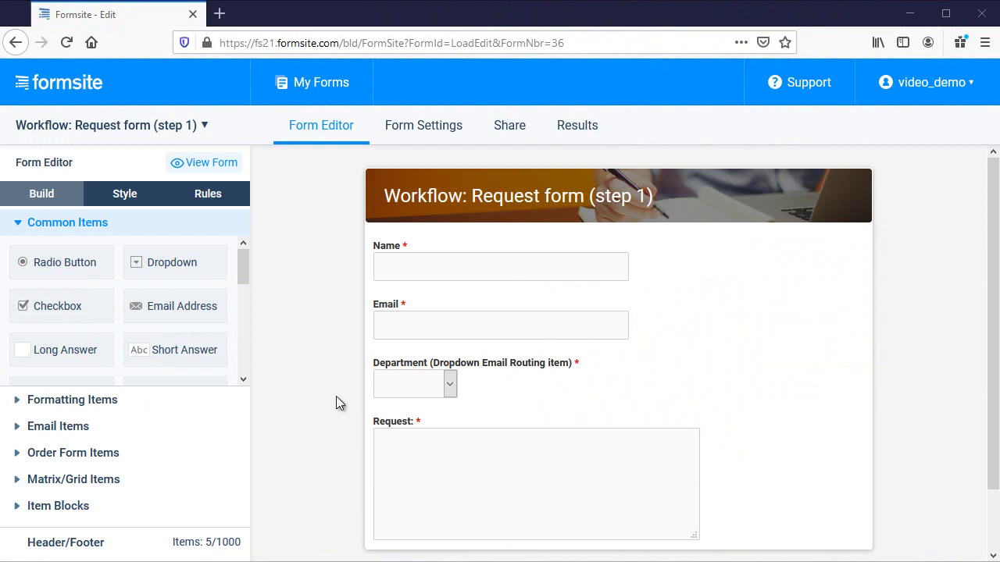
pyautogui.moveTo(383, 384)
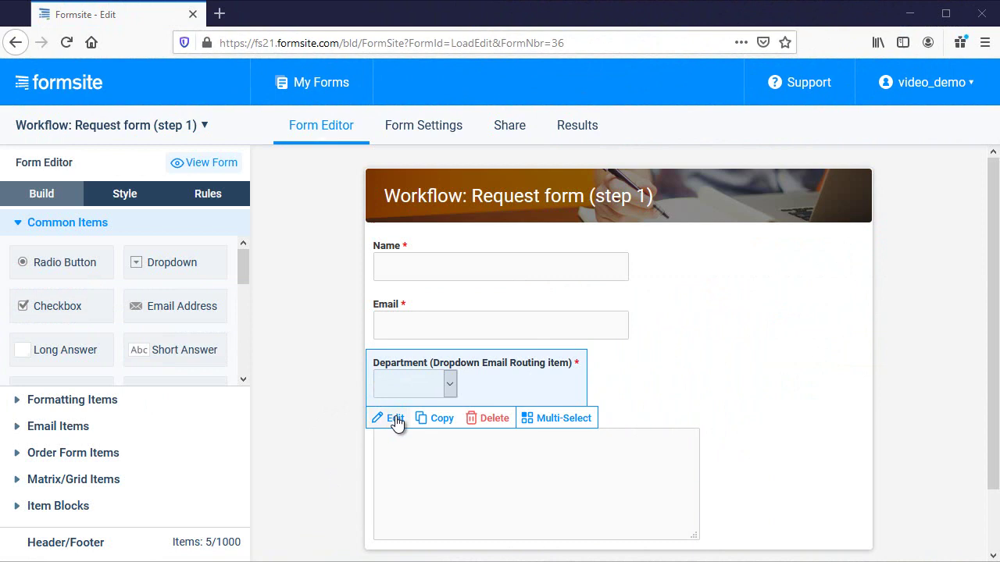
pyautogui.click(396, 420)
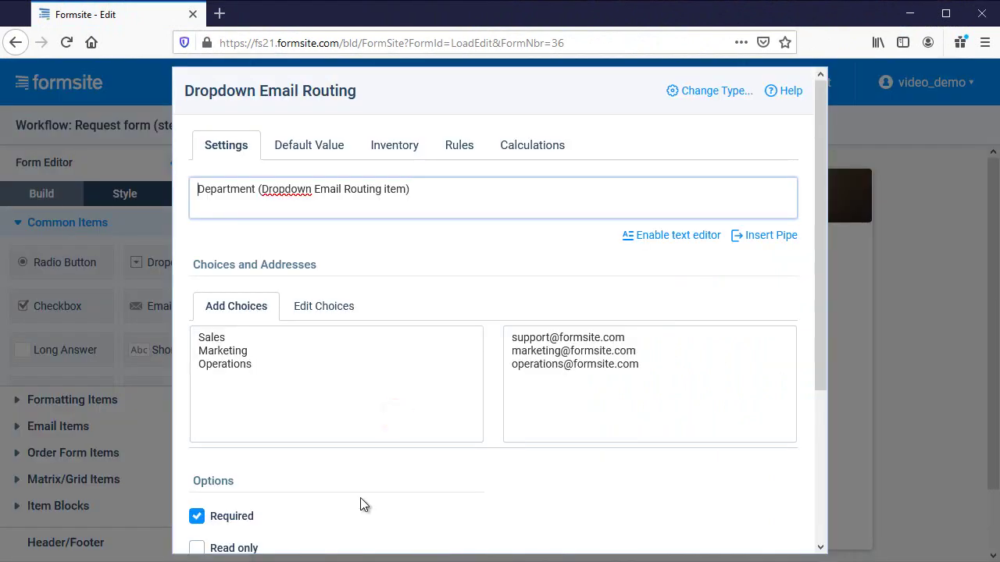
pyautogui.scroll(-3, 360, 498)
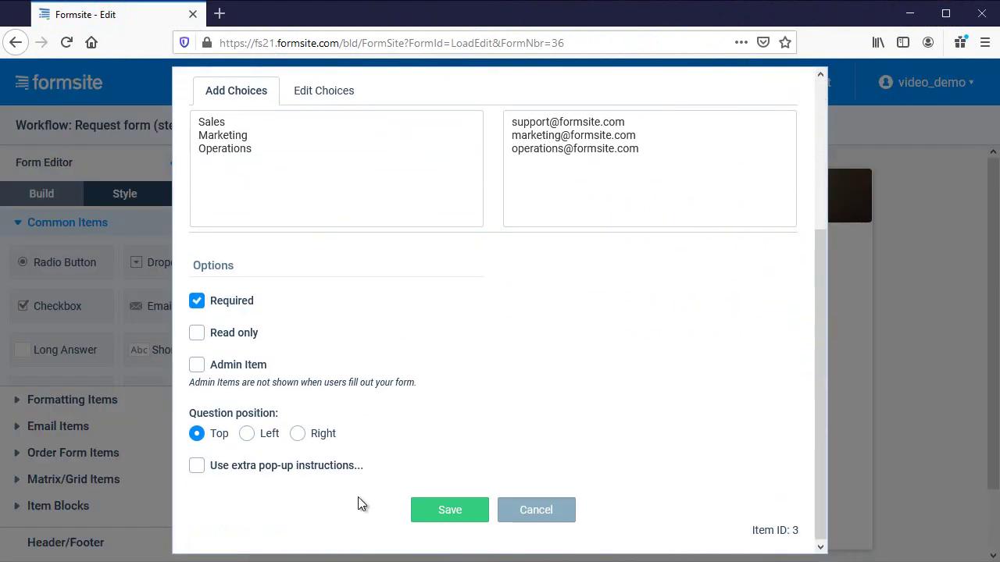
pyautogui.click(435, 516)
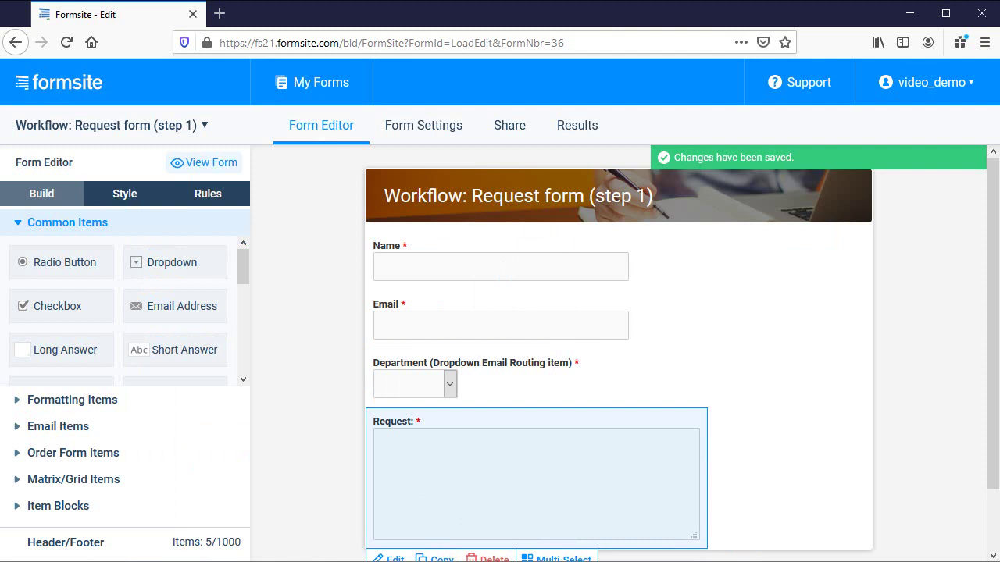
# Review and save the Approval form's required Result item with approved and denied choices.
pyautogui.click(288, 82)
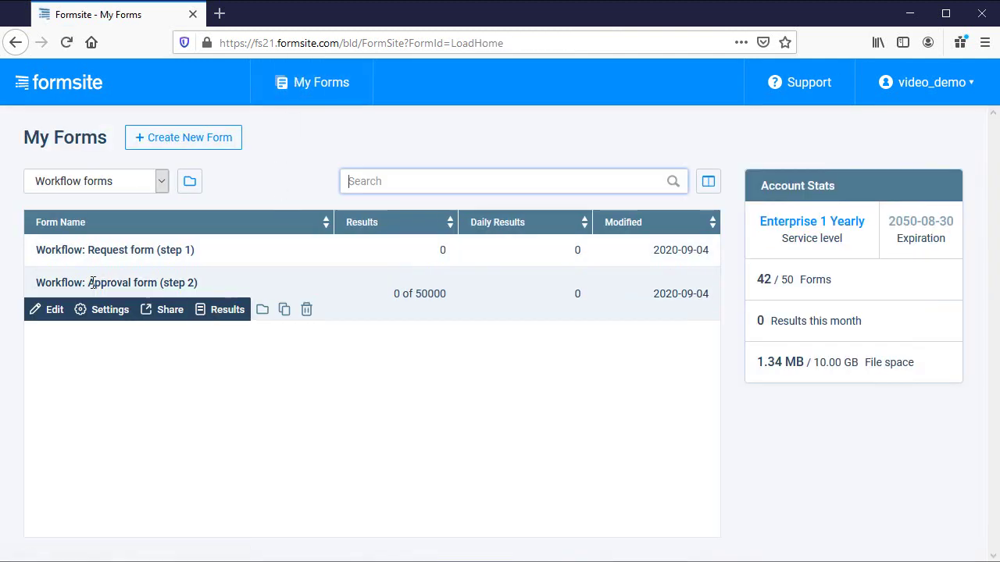
pyautogui.click(49, 307)
pyautogui.moveTo(375, 507)
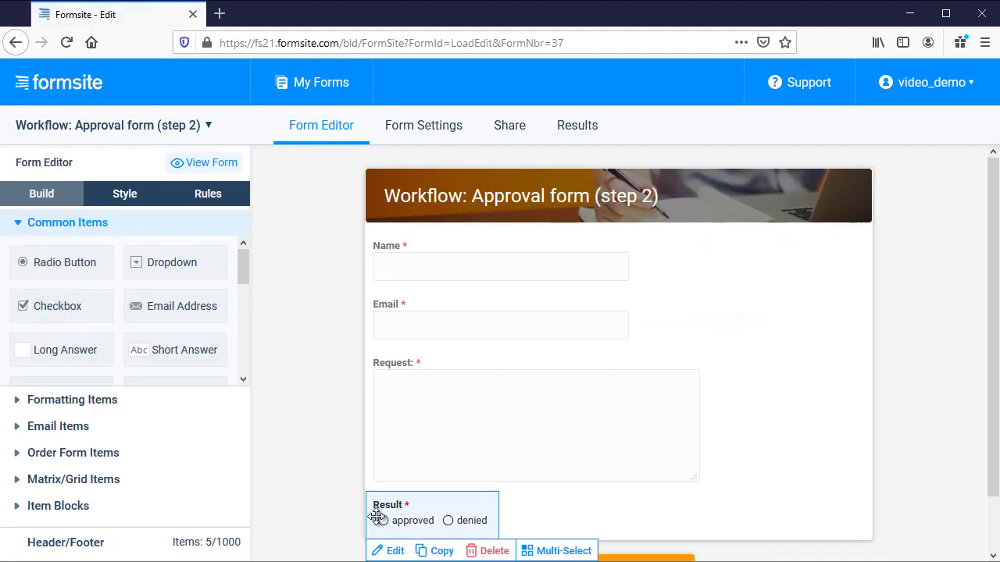
pyautogui.click(395, 551)
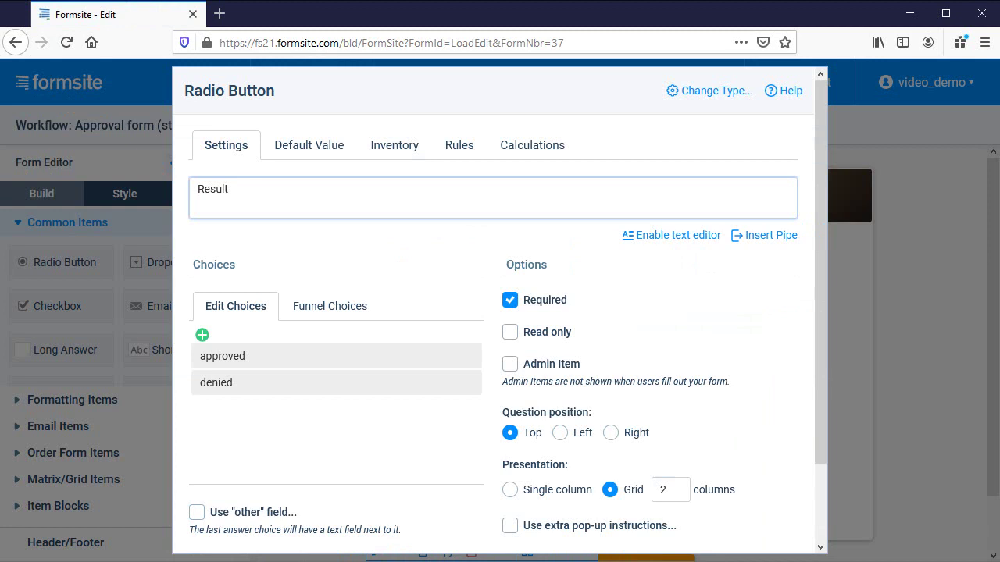
pyautogui.scroll(-2, 430, 496)
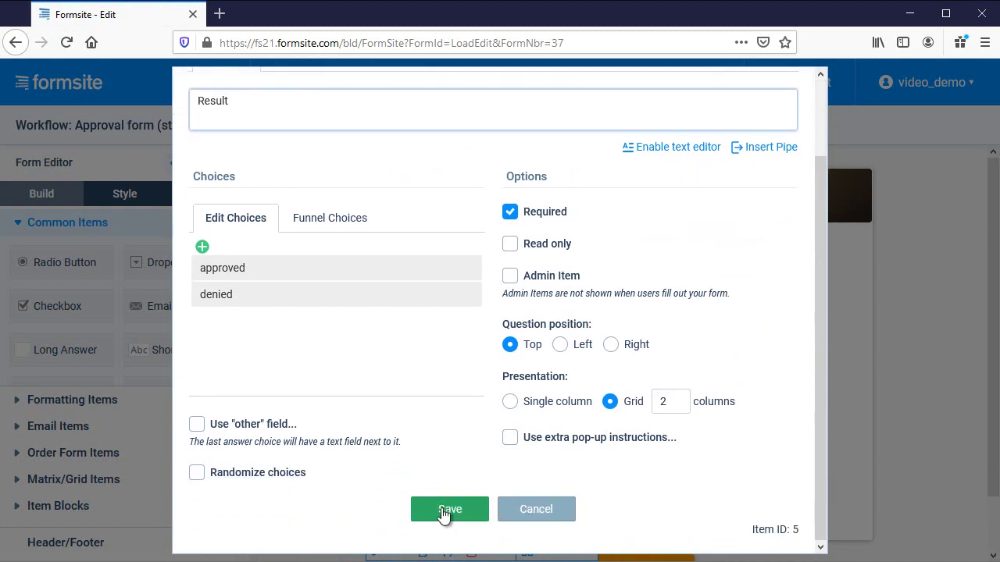
pyautogui.click(442, 511)
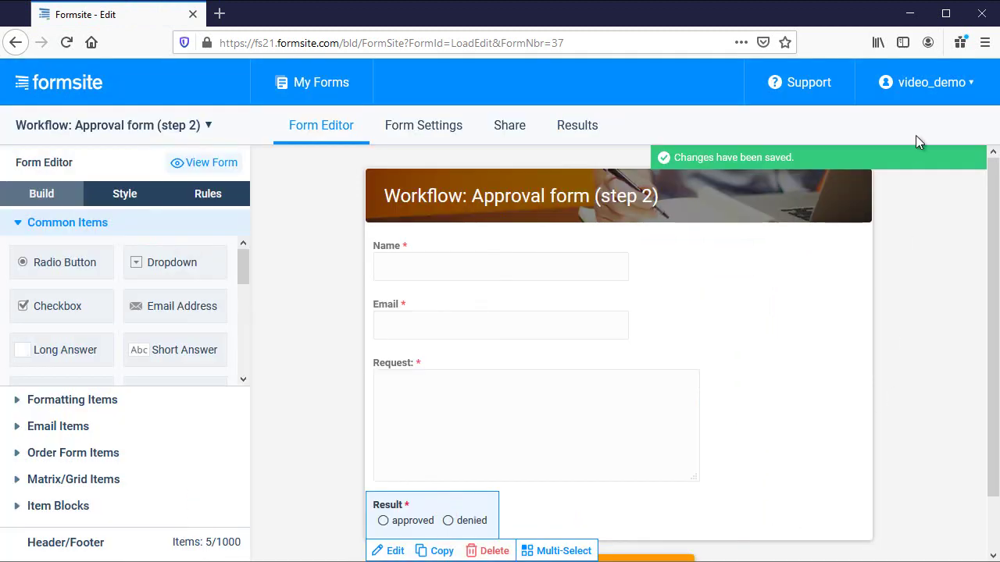
# Create a workflow named 'Approval workflow' starting from Workflow: Request form (step 1).
pyautogui.click(920, 83)
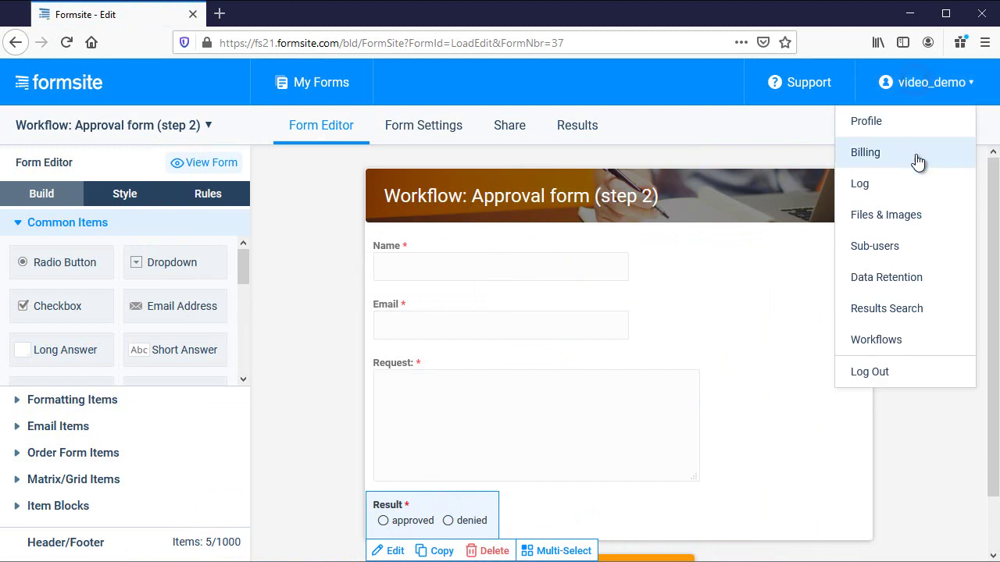
pyautogui.click(908, 339)
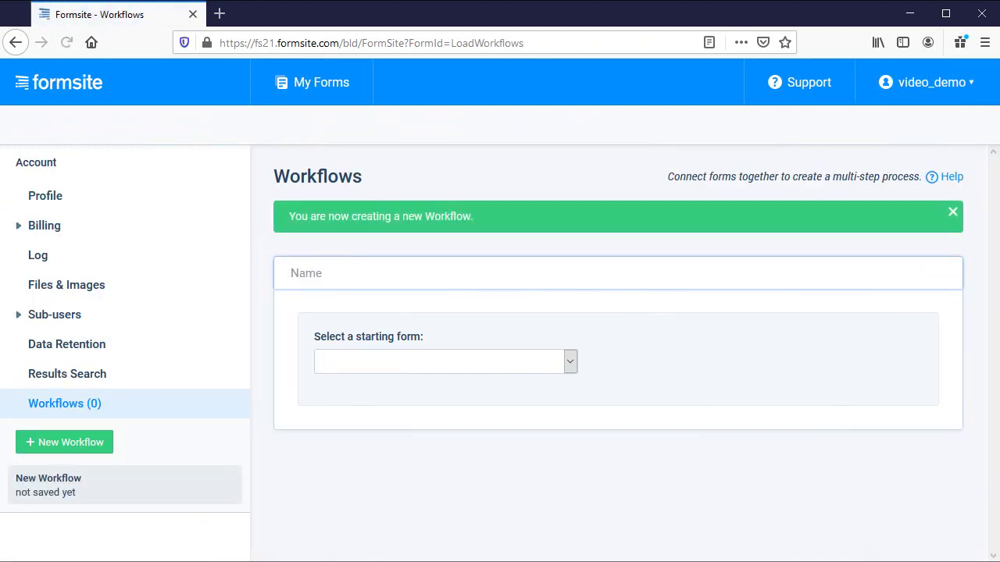
pyautogui.click(304, 272)
pyautogui.write('Approval workflow')
pyautogui.press('Return')
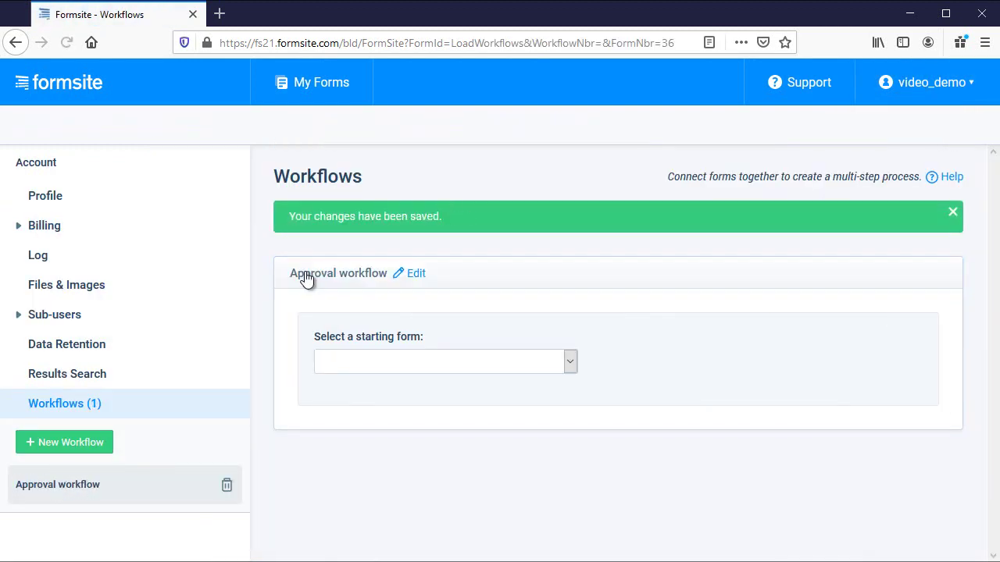
pyautogui.click(573, 362)
pyautogui.press('End')
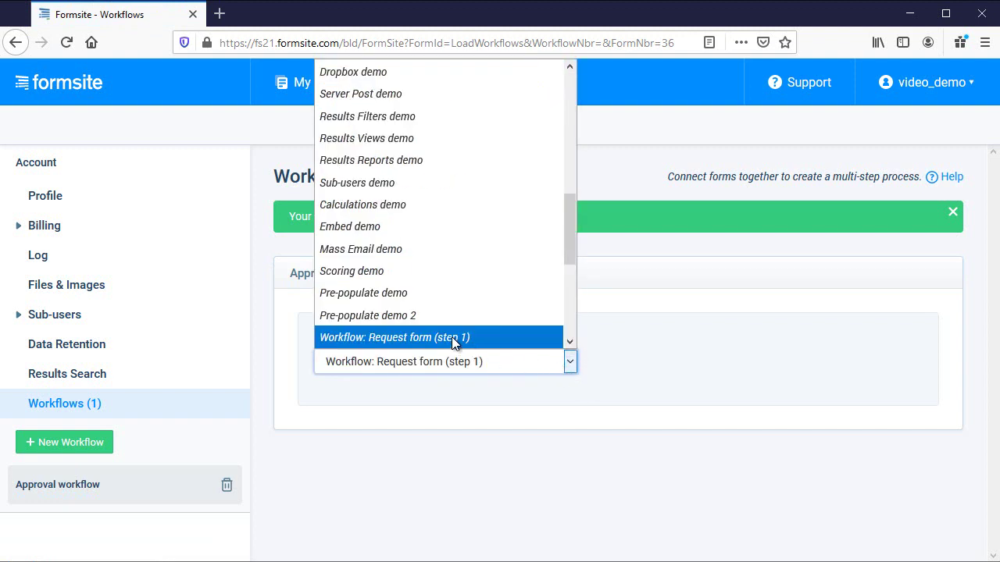
pyautogui.click(452, 336)
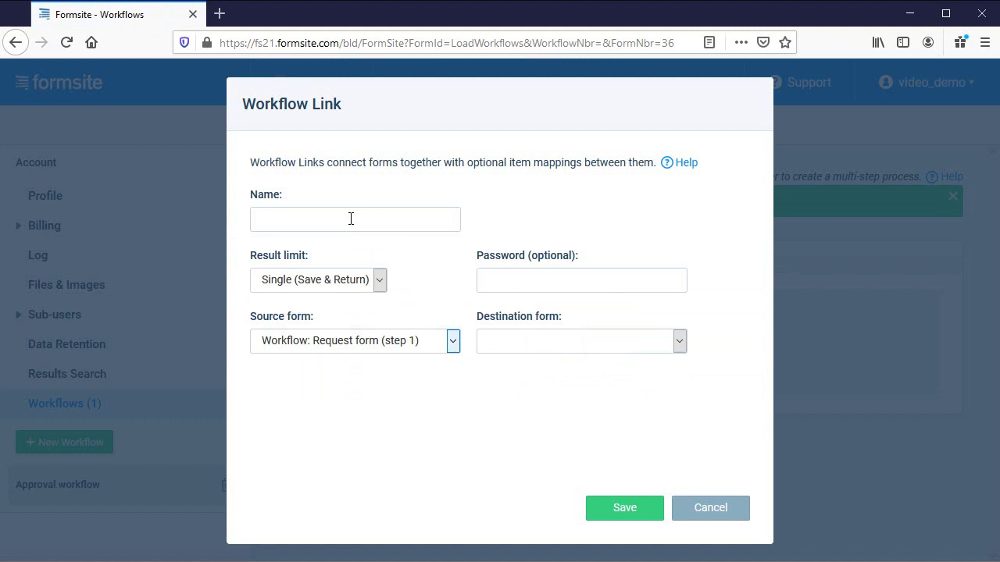
# Name the link 'Approval link', allow unlimited results, and target Workflow: Approval form (step 2).
pyautogui.click(351, 218)
pyautogui.write('Approval link')
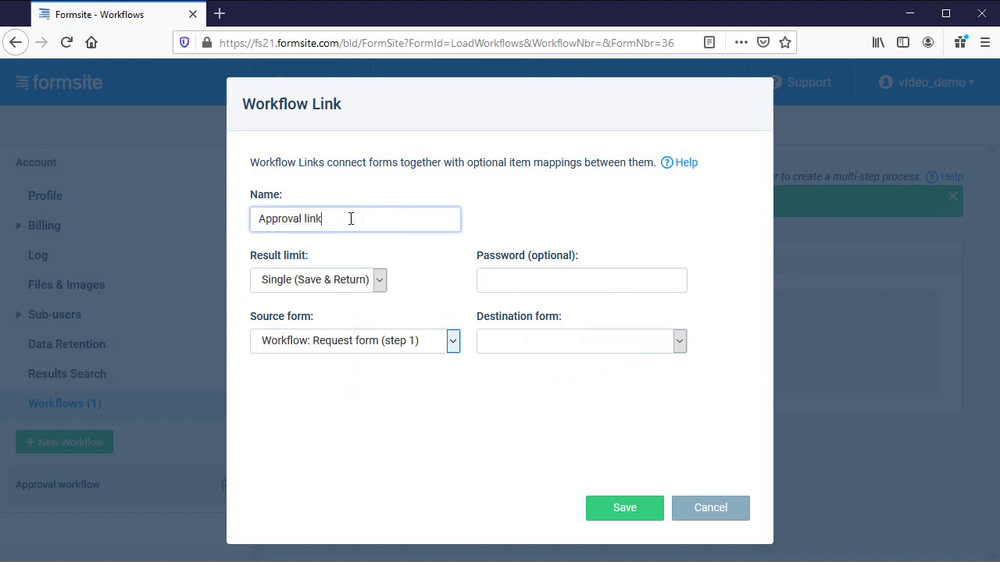
pyautogui.click(380, 282)
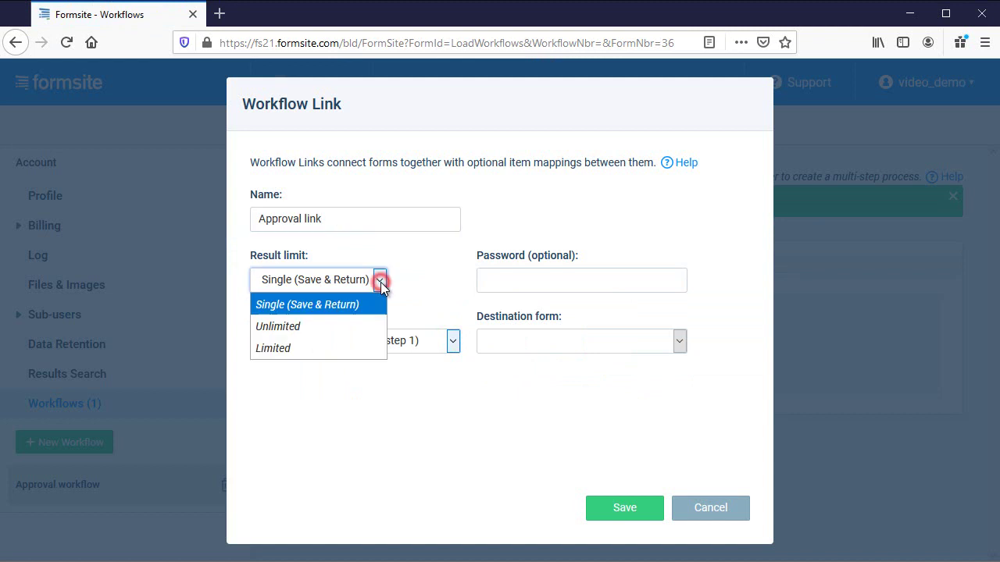
pyautogui.click(375, 325)
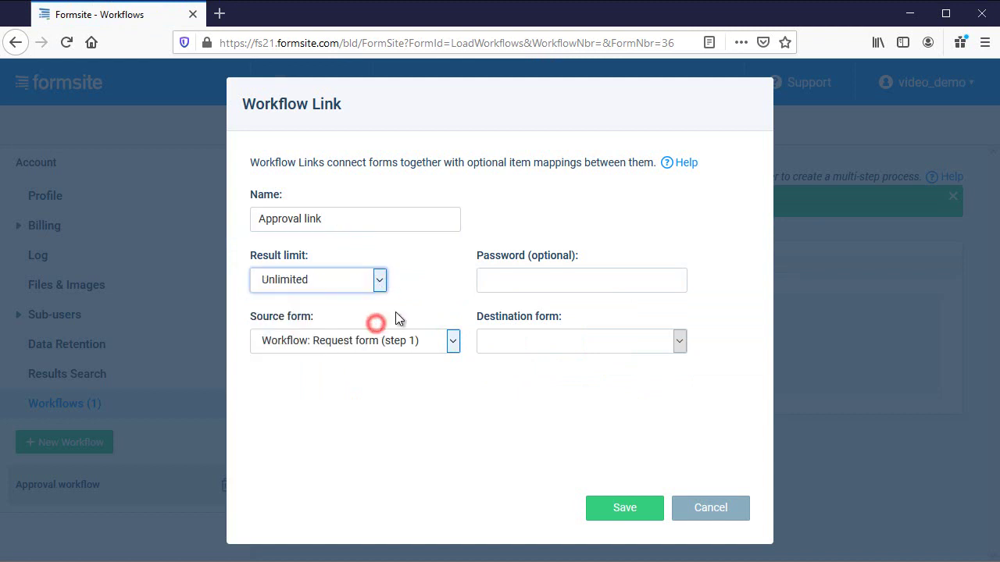
pyautogui.click(678, 341)
pyautogui.press('w')
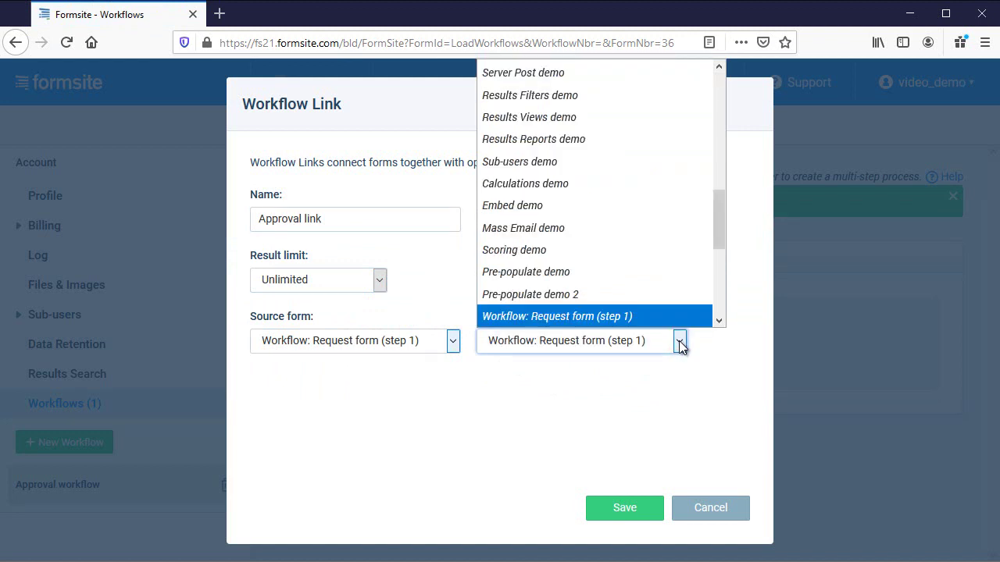
pyautogui.click(718, 320)
pyautogui.click(682, 291)
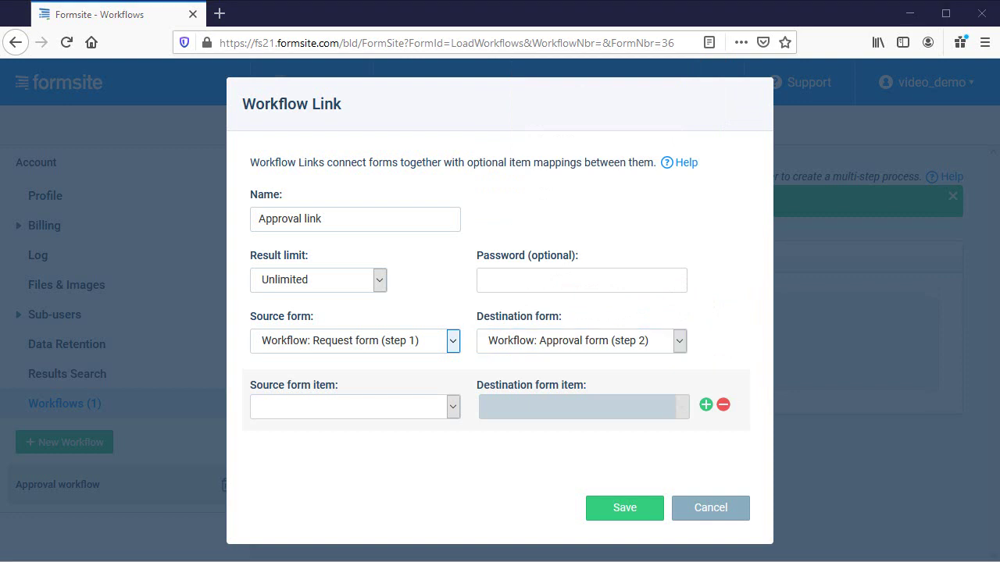
# Map the request form's Name and Email items to the approval form's Name and Email.
pyautogui.click(452, 409)
pyautogui.click(446, 453)
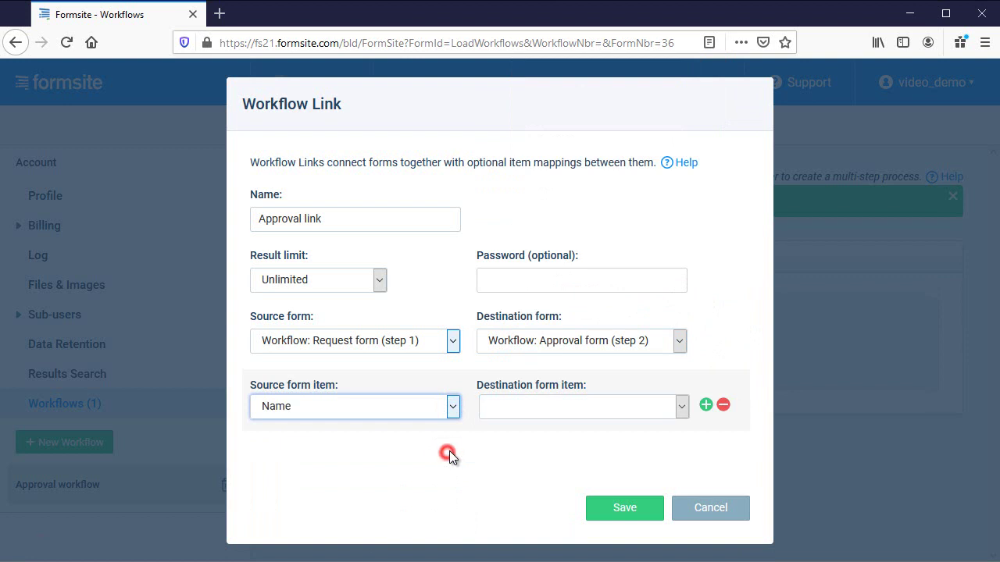
pyautogui.click(682, 406)
pyautogui.click(676, 451)
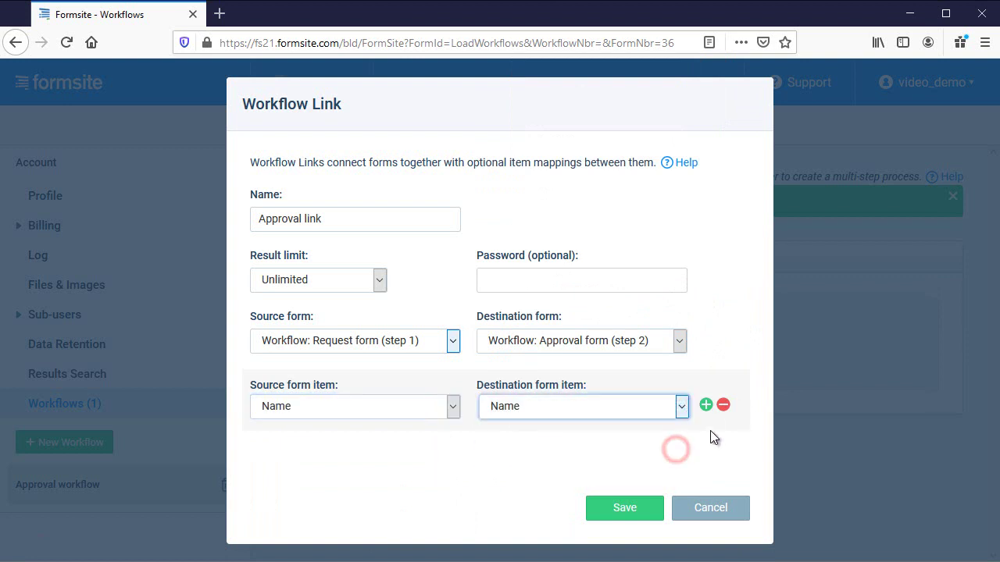
pyautogui.click(706, 405)
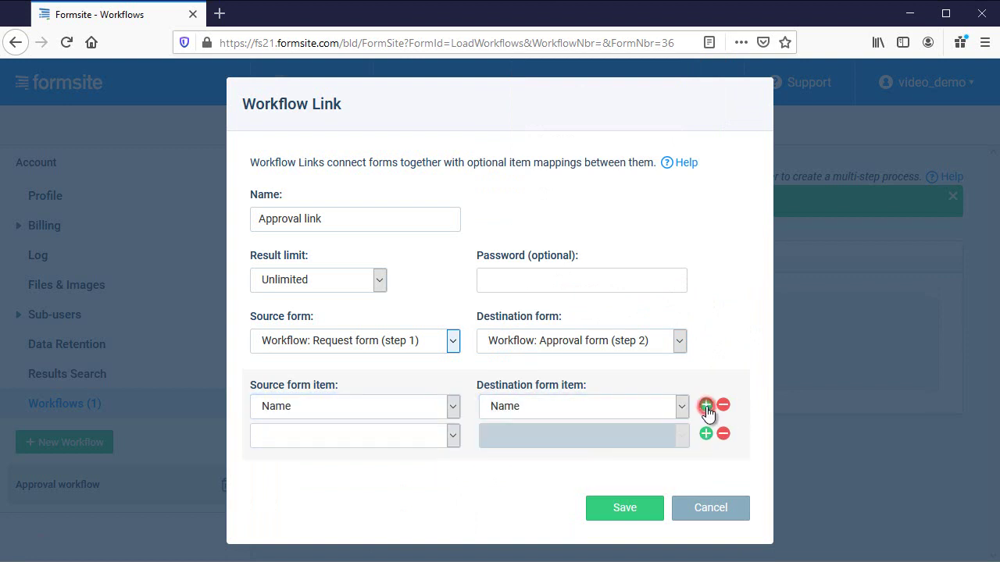
pyautogui.click(454, 436)
pyautogui.click(445, 501)
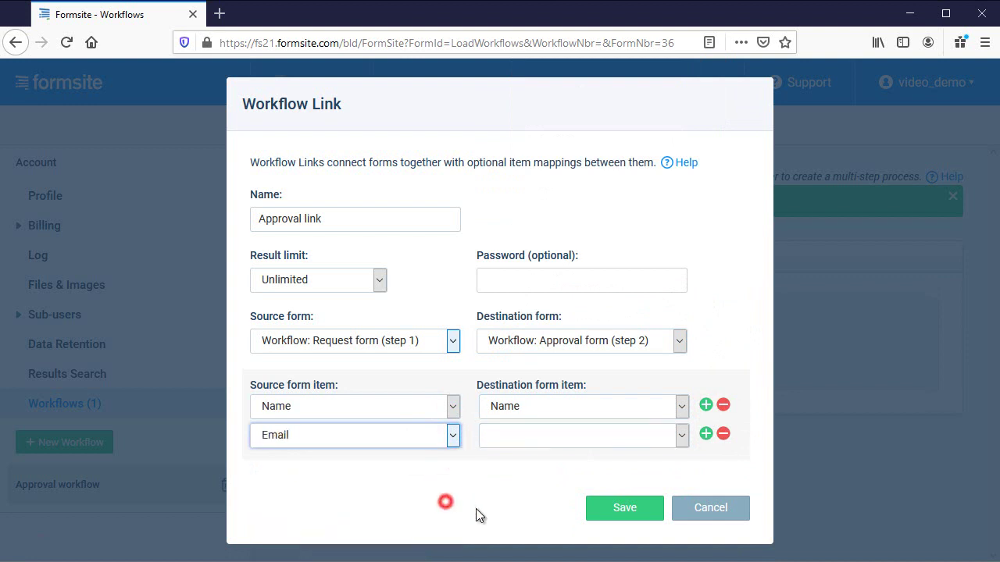
pyautogui.click(682, 436)
pyautogui.click(669, 504)
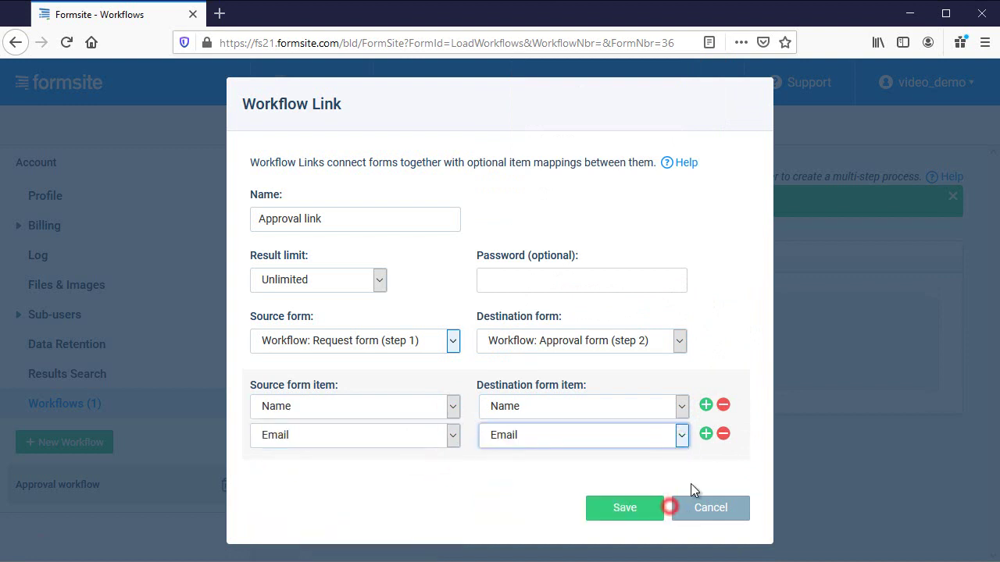
# Add a Request: to Request: item mapping and save the Approval link.
pyautogui.click(706, 435)
pyautogui.click(453, 466)
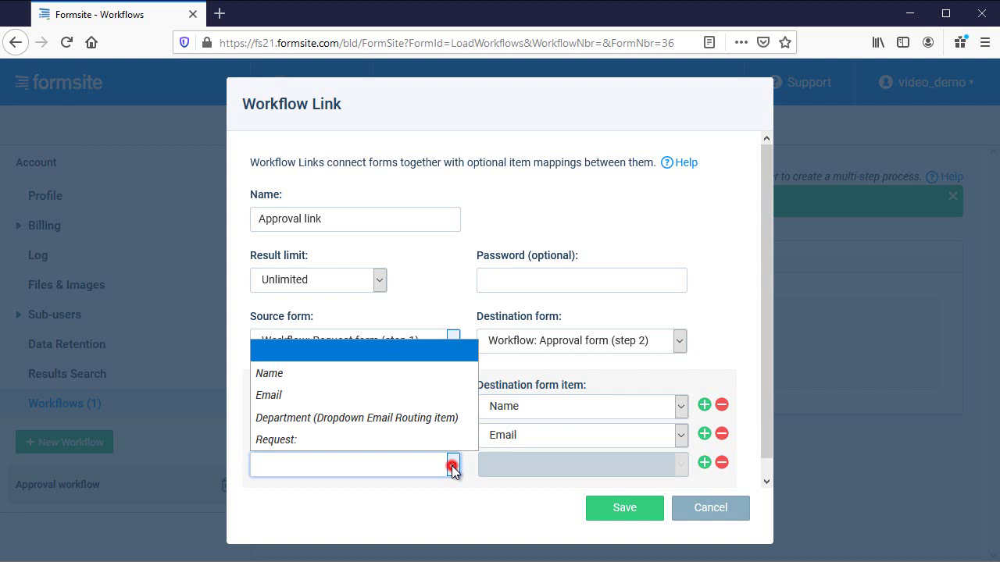
pyautogui.click(446, 442)
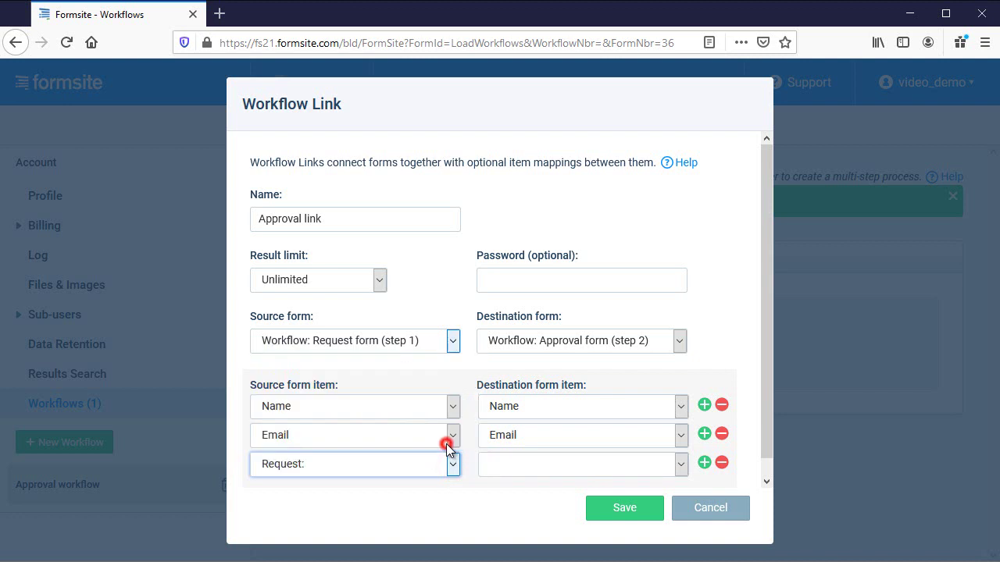
pyautogui.click(676, 464)
pyautogui.click(663, 535)
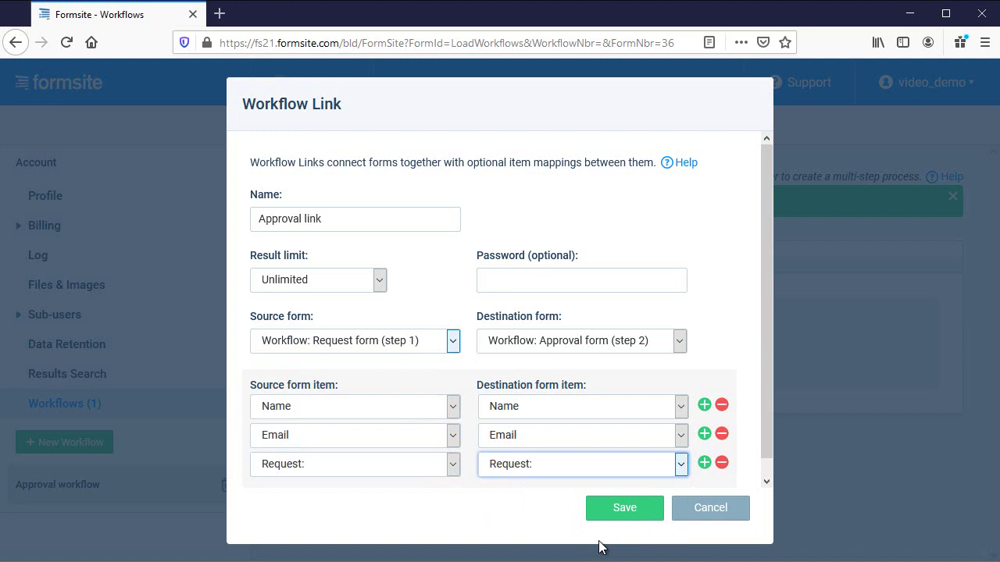
pyautogui.click(622, 509)
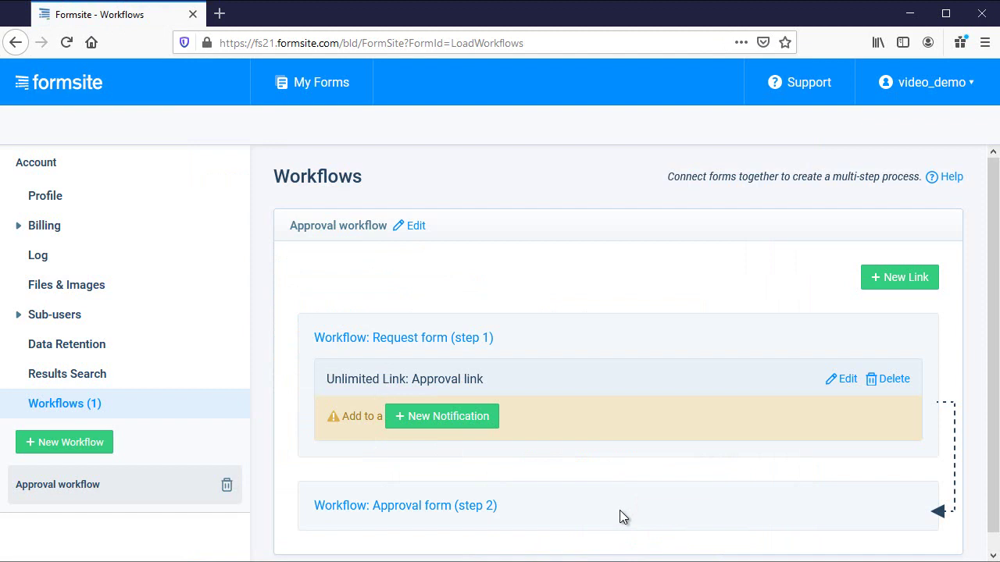
# Start a notification named 'Employee to Department Supervisor' addressed to the Department item.
pyautogui.click(474, 418)
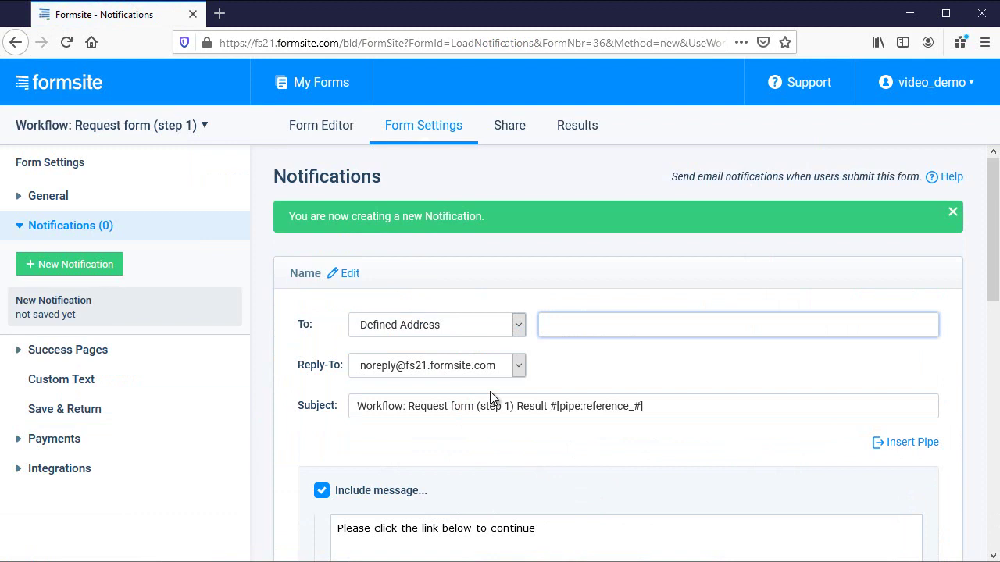
pyautogui.click(518, 328)
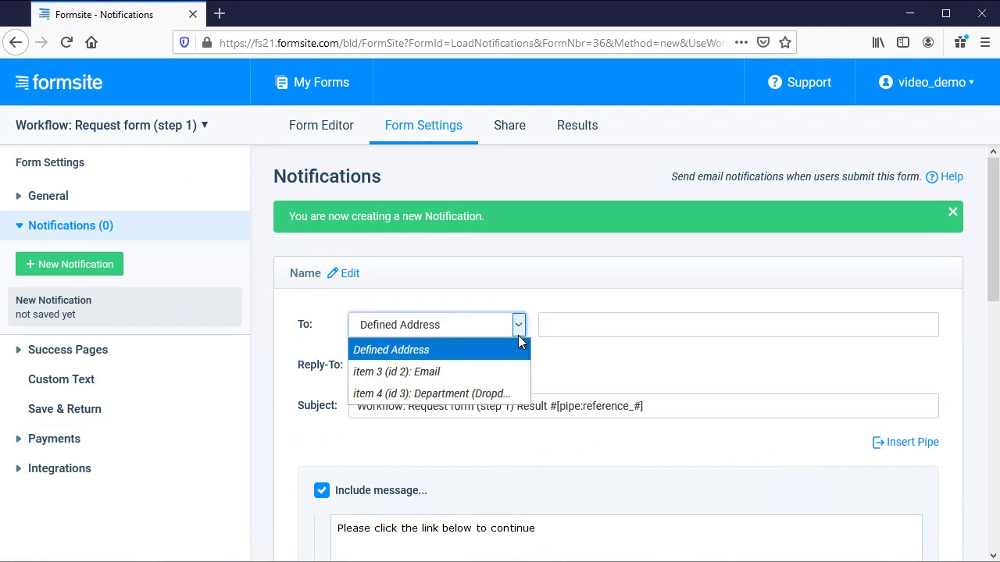
pyautogui.click(513, 393)
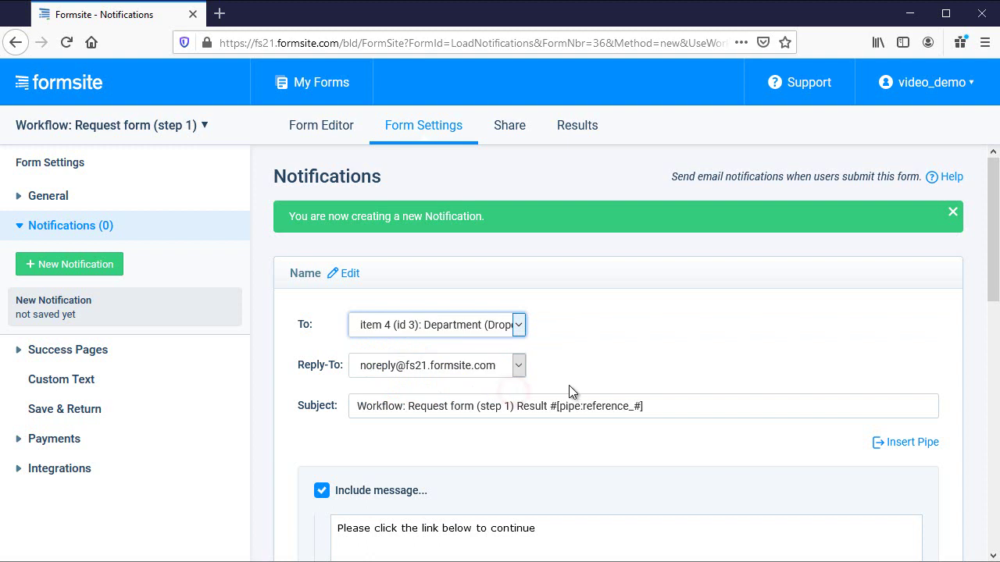
pyautogui.click(236, 495)
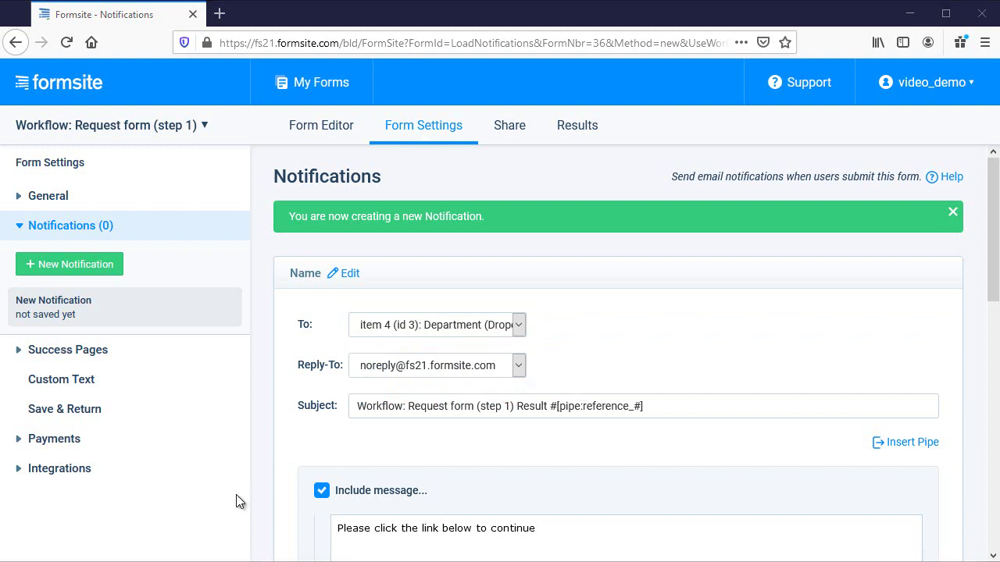
pyautogui.click(309, 279)
pyautogui.write('Employee to Department Supervisor')
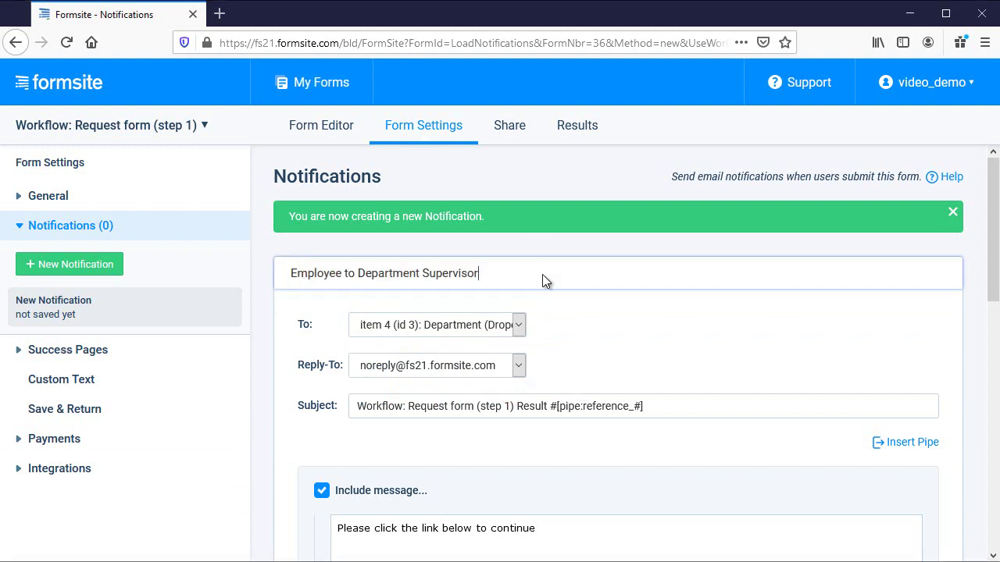
pyautogui.click(591, 339)
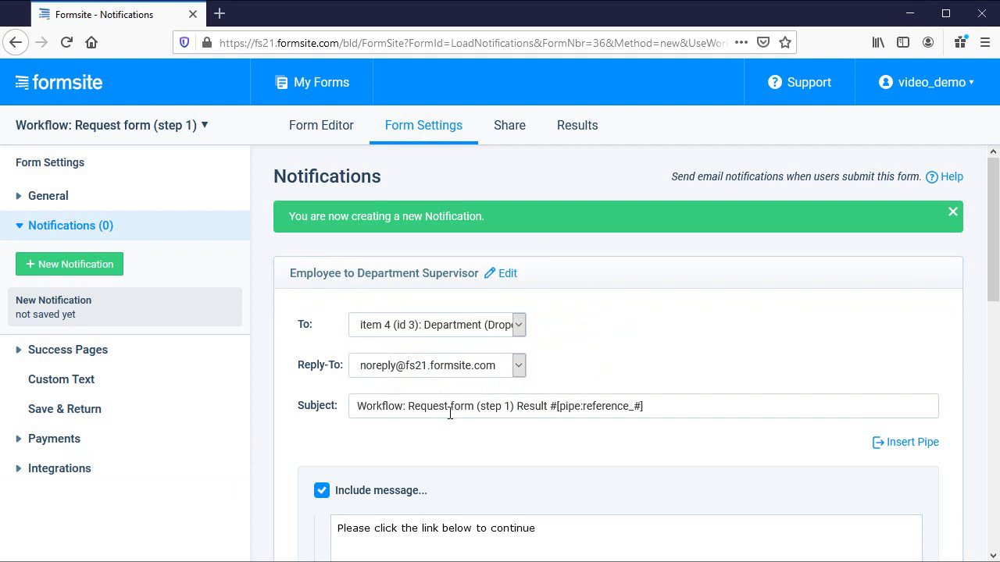
# Change the subject to 'Request from [pipe:1]' using the Name item's pipe code.
pyautogui.moveTo(407, 406); pyautogui.dragTo(323, 410)
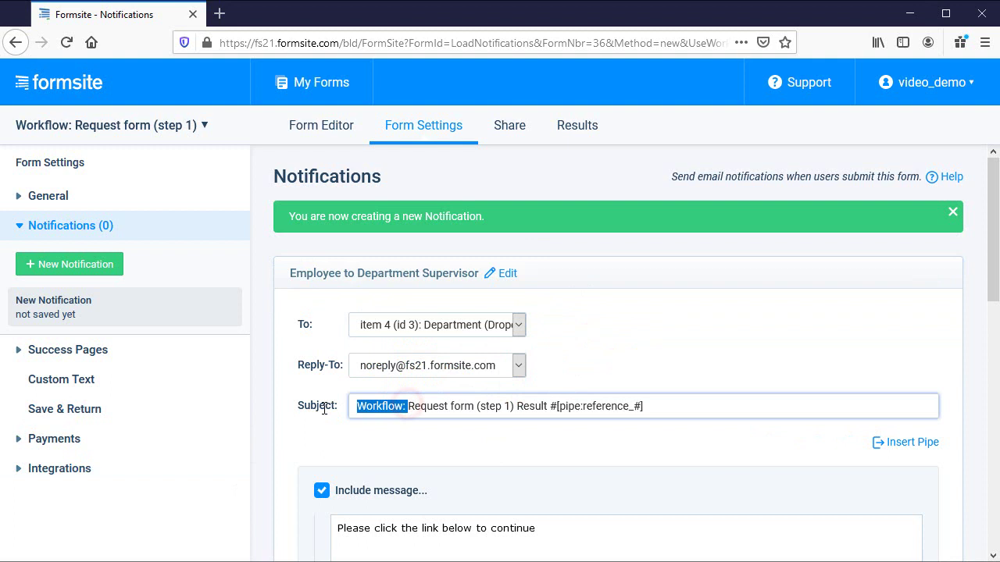
pyautogui.press('BackSpace')
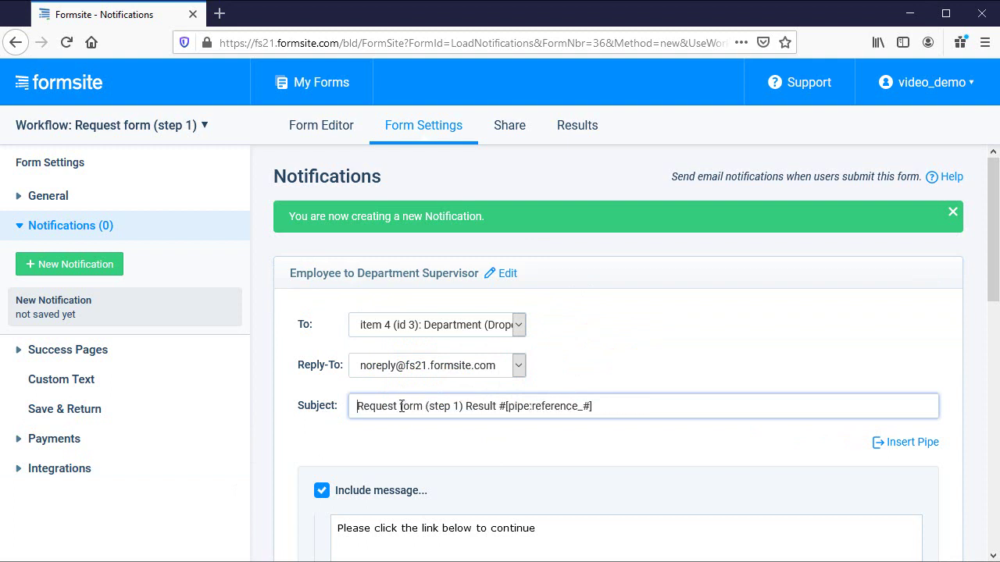
pyautogui.moveTo(400, 407); pyautogui.dragTo(627, 405)
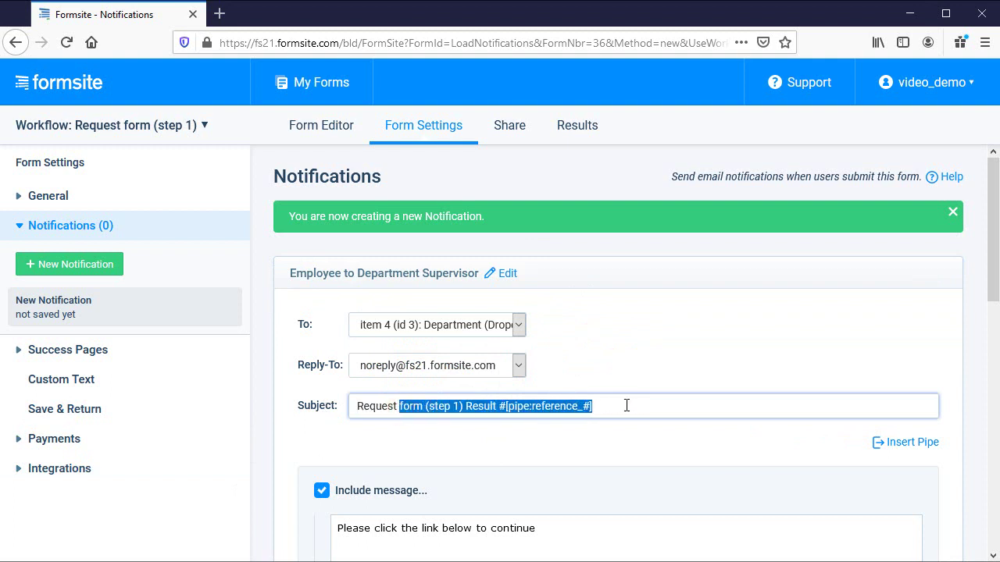
pyautogui.write('from')
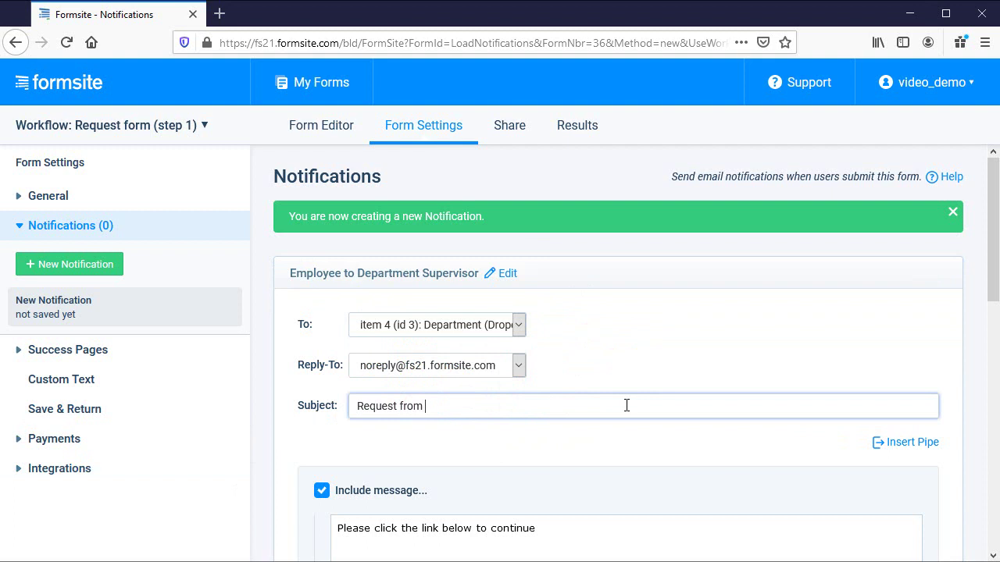
pyautogui.click(897, 442)
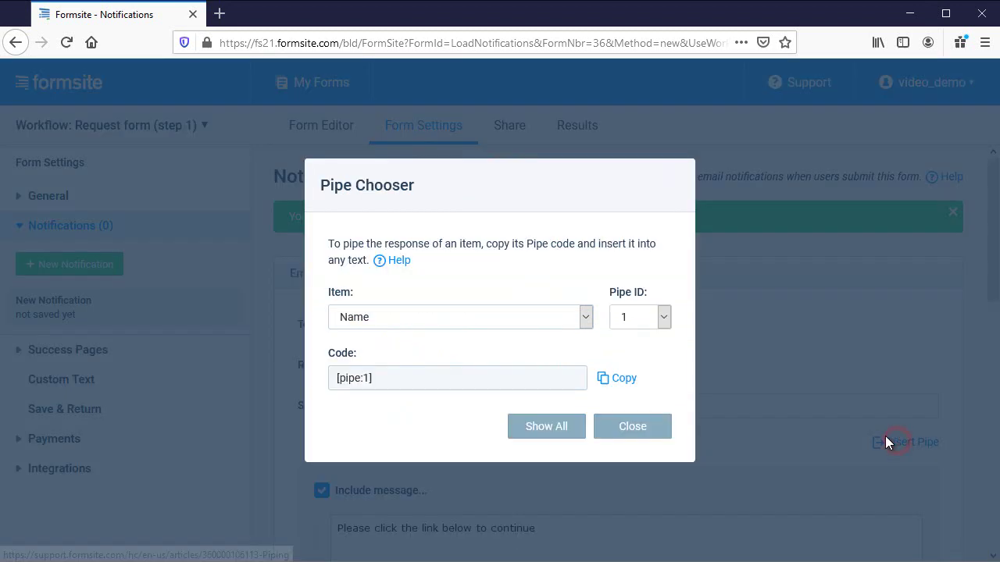
pyautogui.click(617, 379)
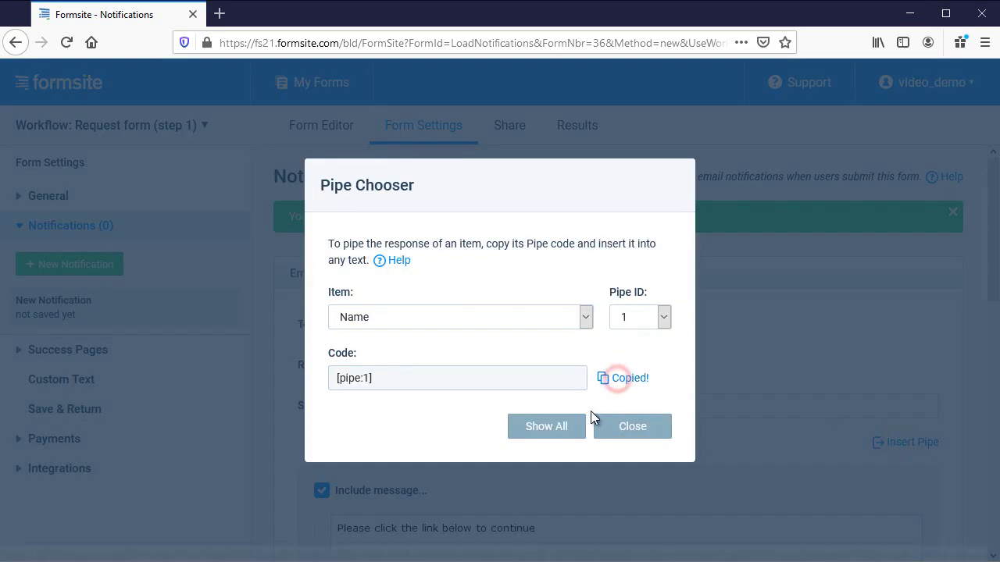
pyautogui.click(617, 429)
pyautogui.click(538, 403)
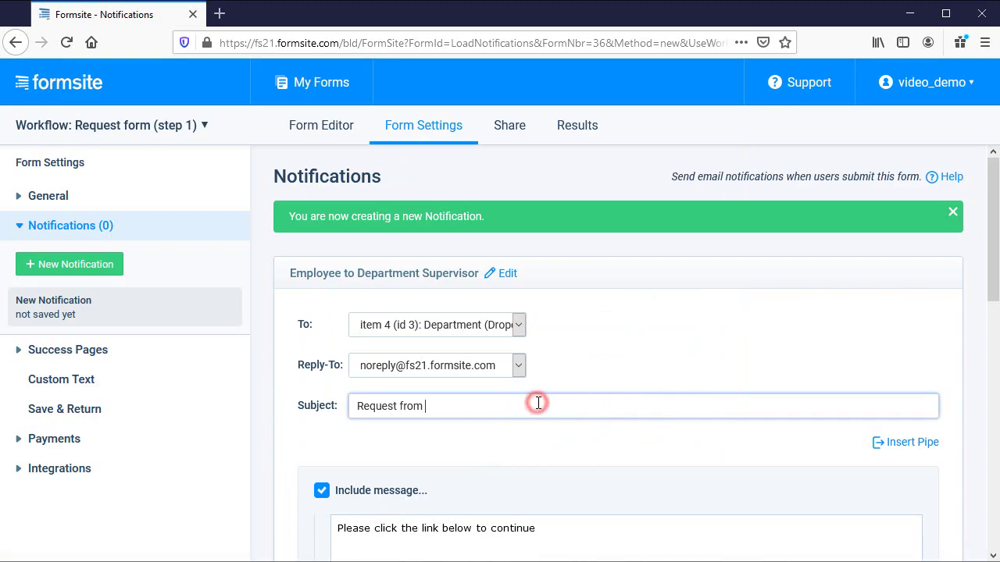
pyautogui.write('[pipe:1]')
pyautogui.click(552, 453)
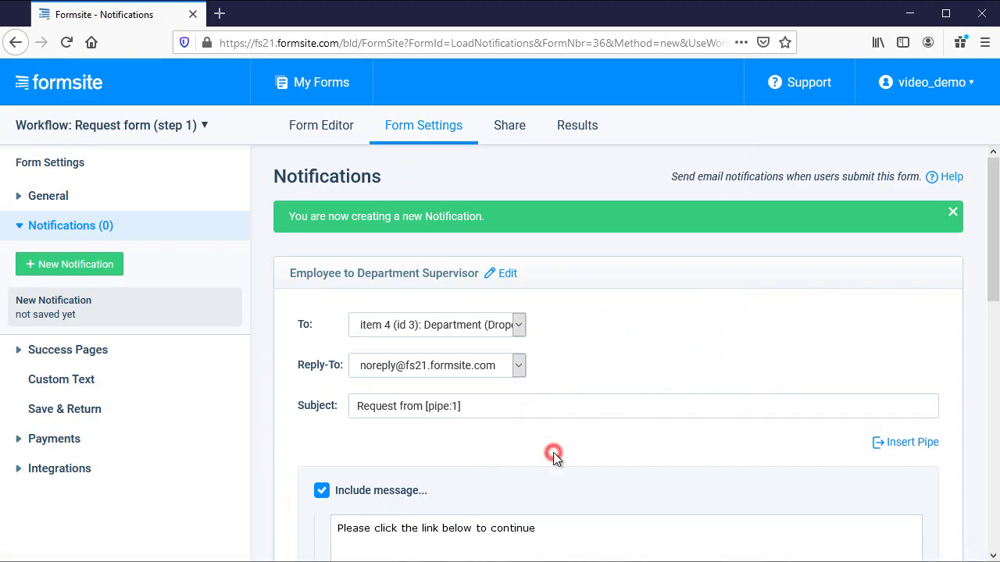
# Drop the message text, include the Approval link, and save the supervisor notification.
pyautogui.scroll(-3, 563, 461)
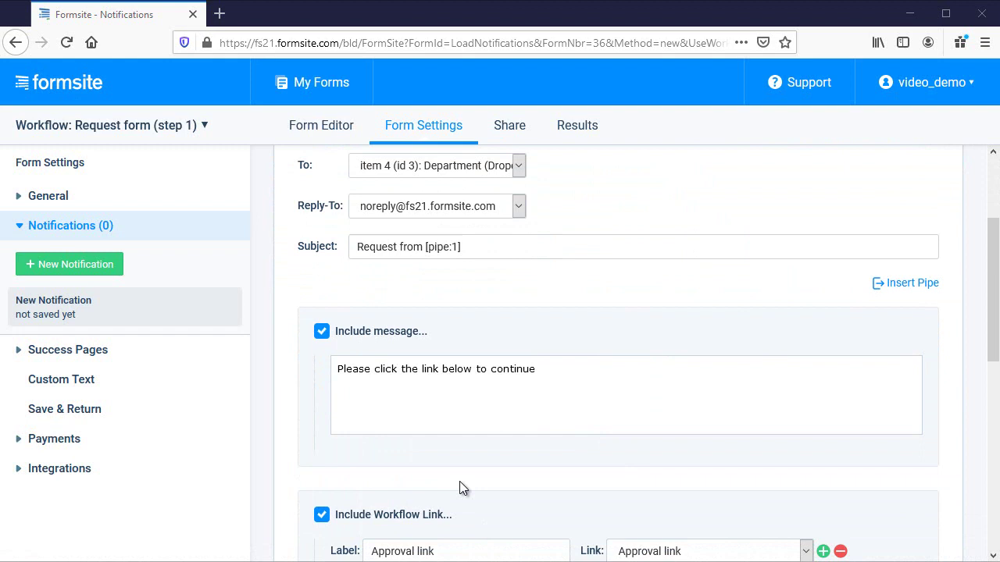
pyautogui.click(320, 331)
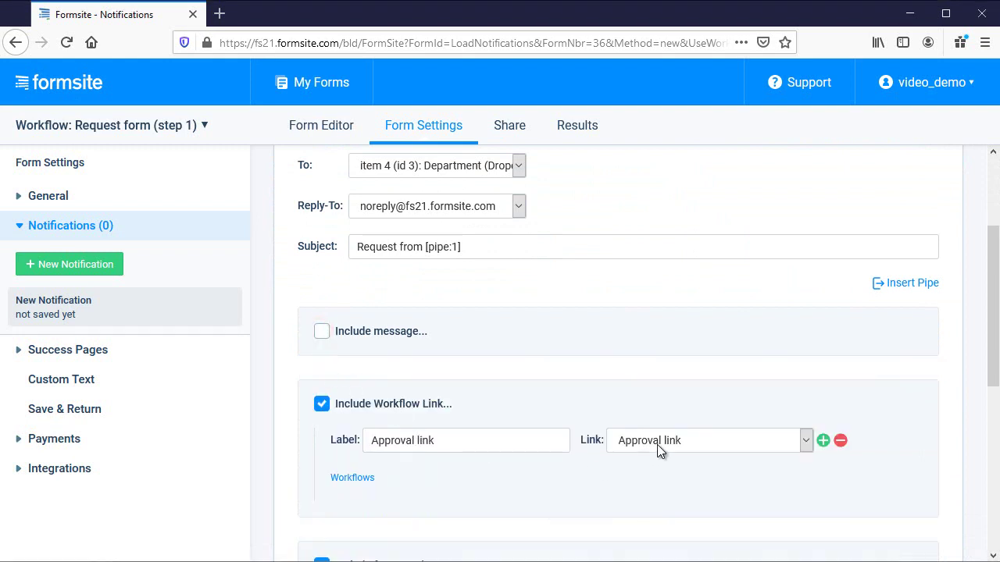
pyautogui.click(806, 441)
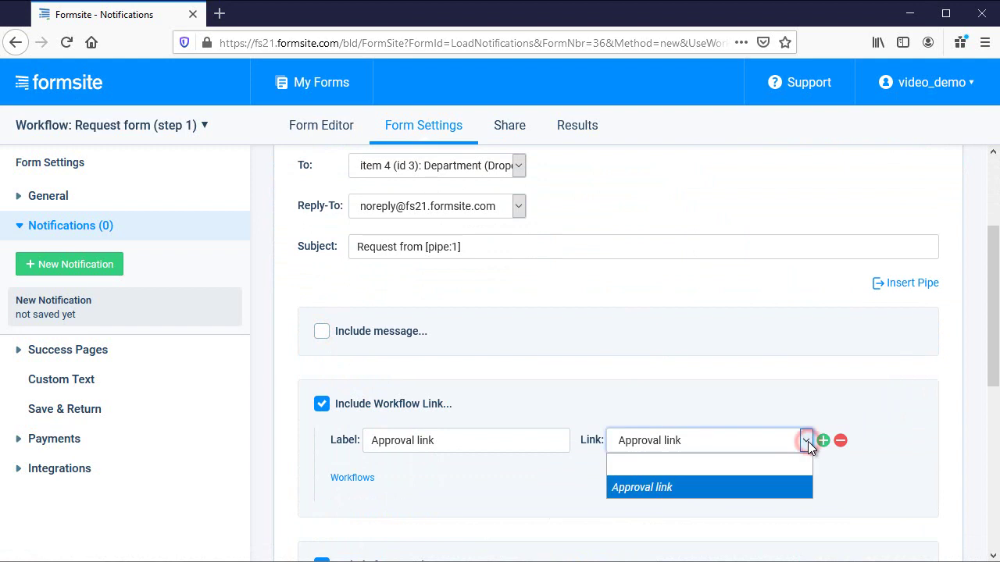
pyautogui.click(808, 441)
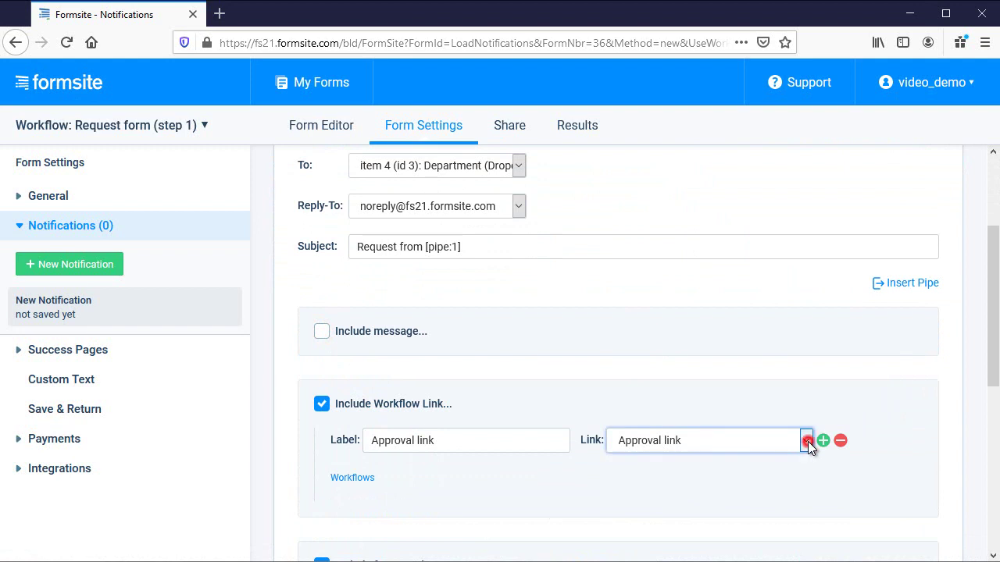
pyautogui.scroll(-3, 805, 486)
pyautogui.scroll(-5, 852, 404)
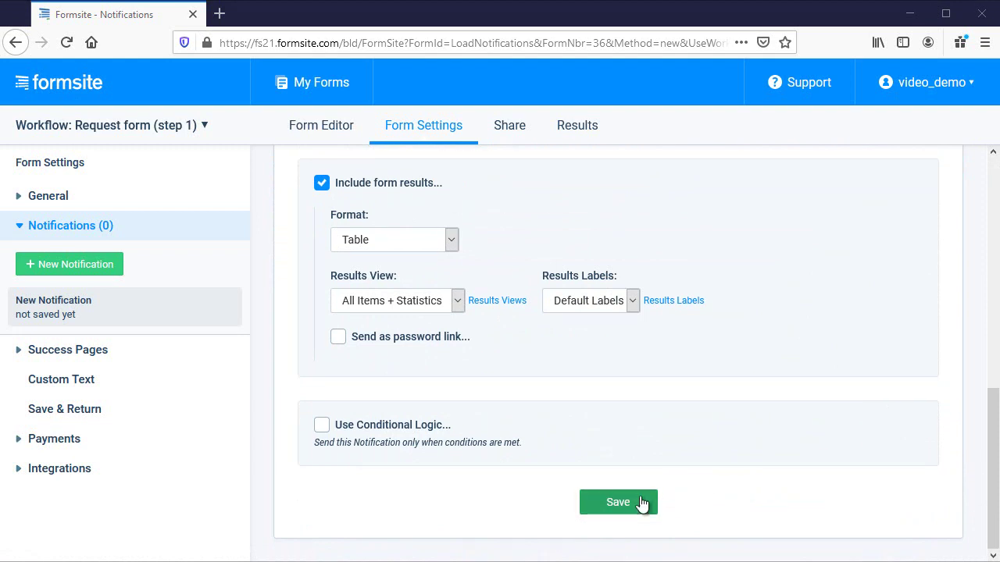
pyautogui.click(638, 502)
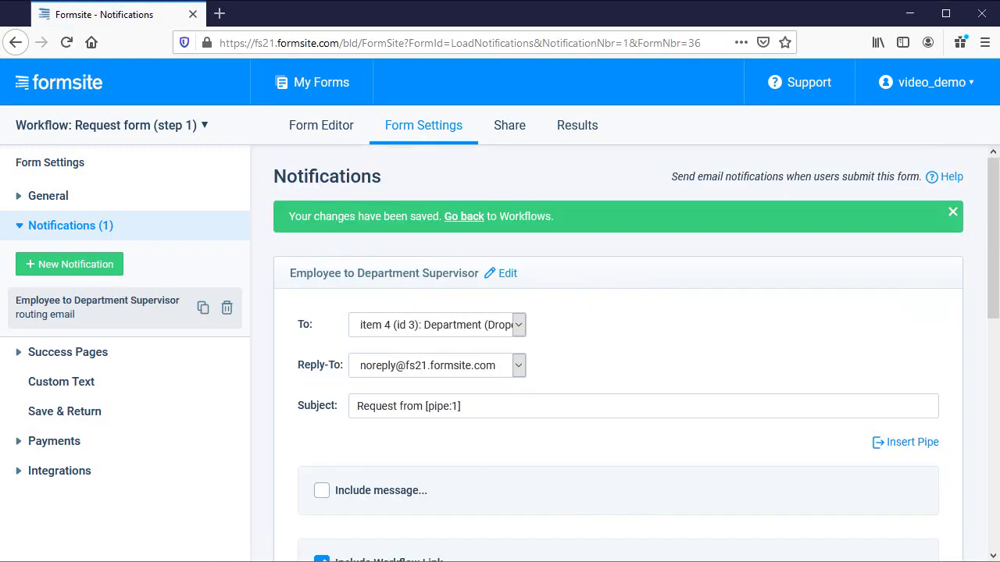
pyautogui.click(156, 127)
# On the Approval form (step 2), start an 'Employee reply' notification sent to the Email item.
pyautogui.click(151, 203)
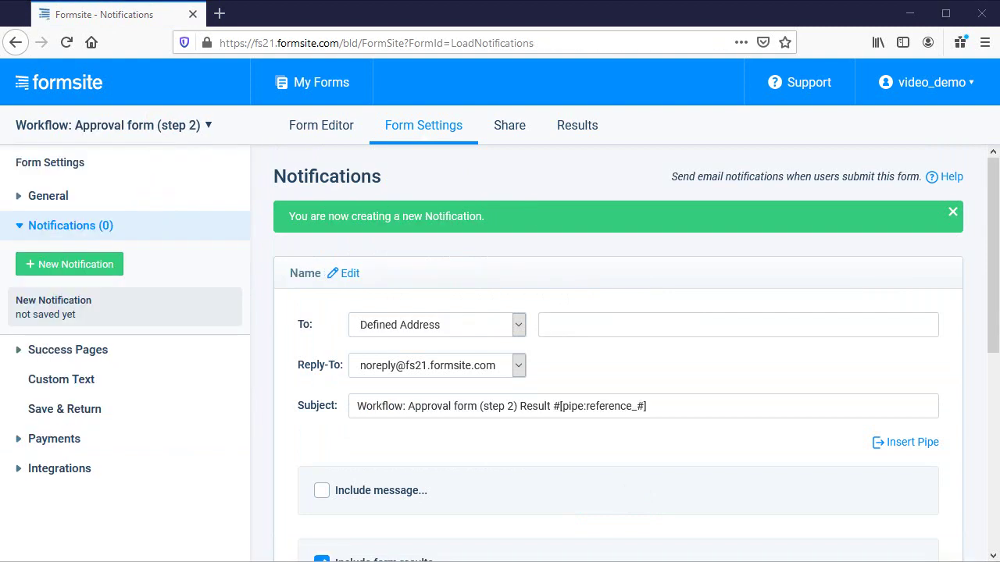
pyautogui.click(314, 273)
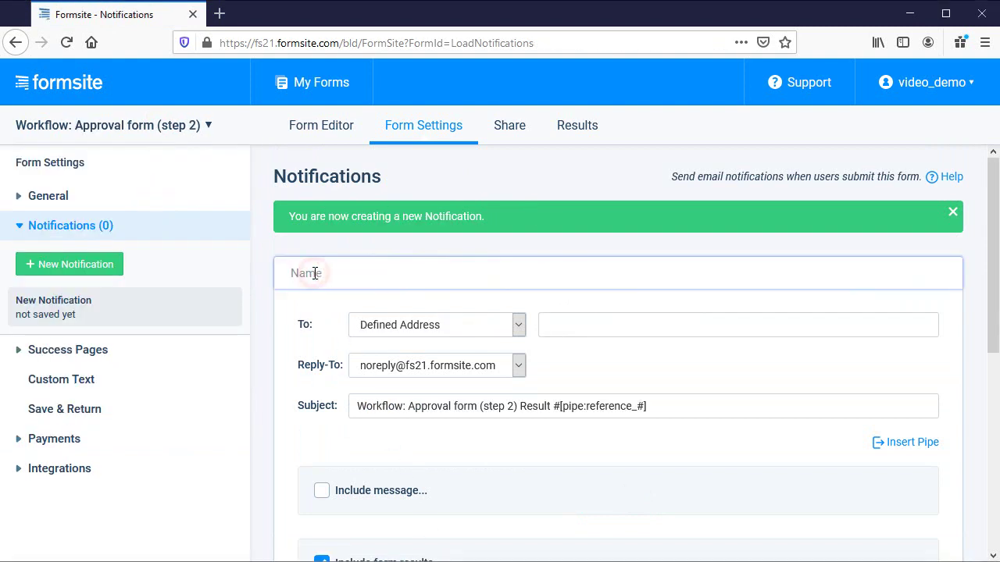
pyautogui.write('Employee reply')
pyautogui.click(520, 324)
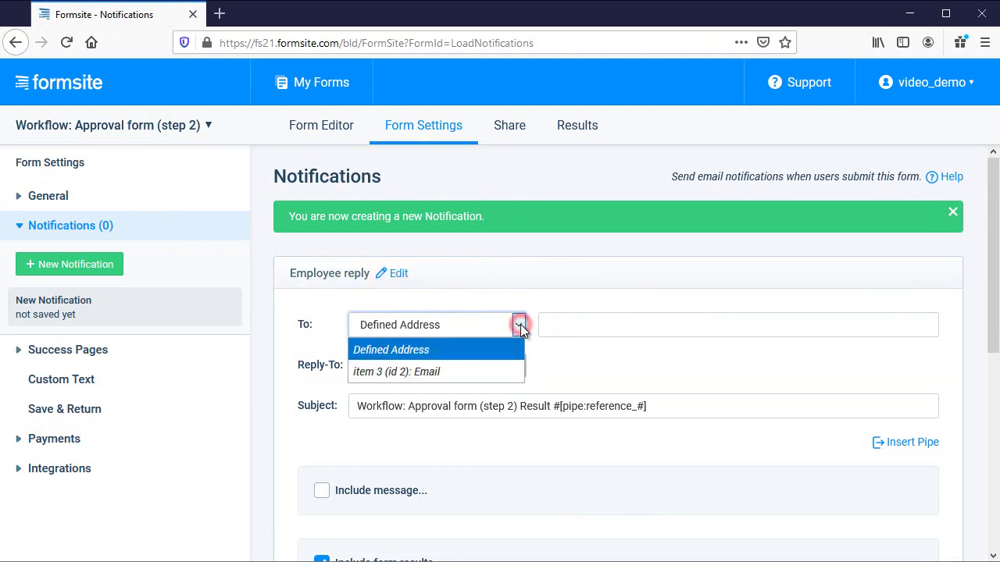
pyautogui.click(505, 370)
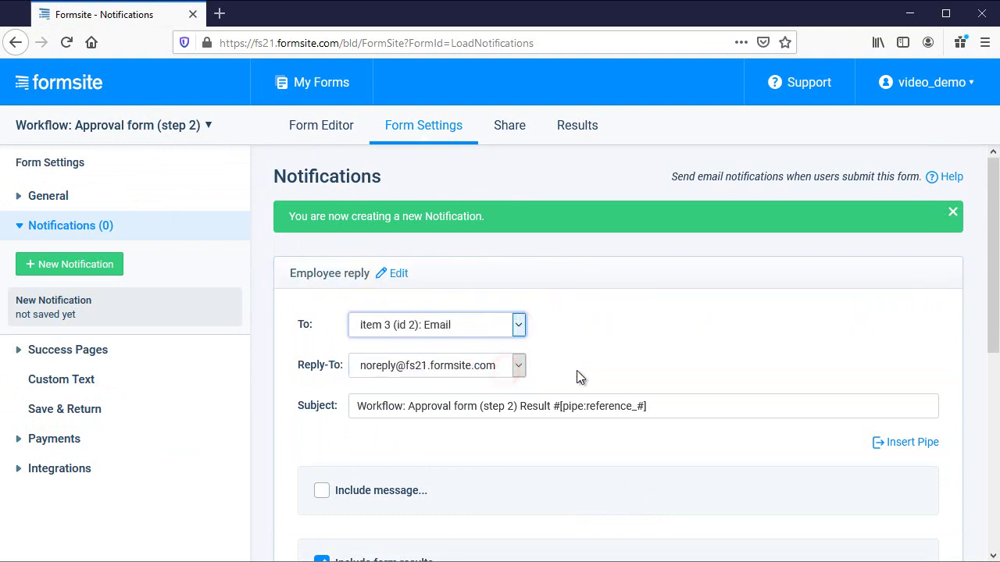
# Set the subject to 'Request is [pipe:5]' with the Result pipe code and save.
pyautogui.moveTo(664, 404); pyautogui.dragTo(317, 424)
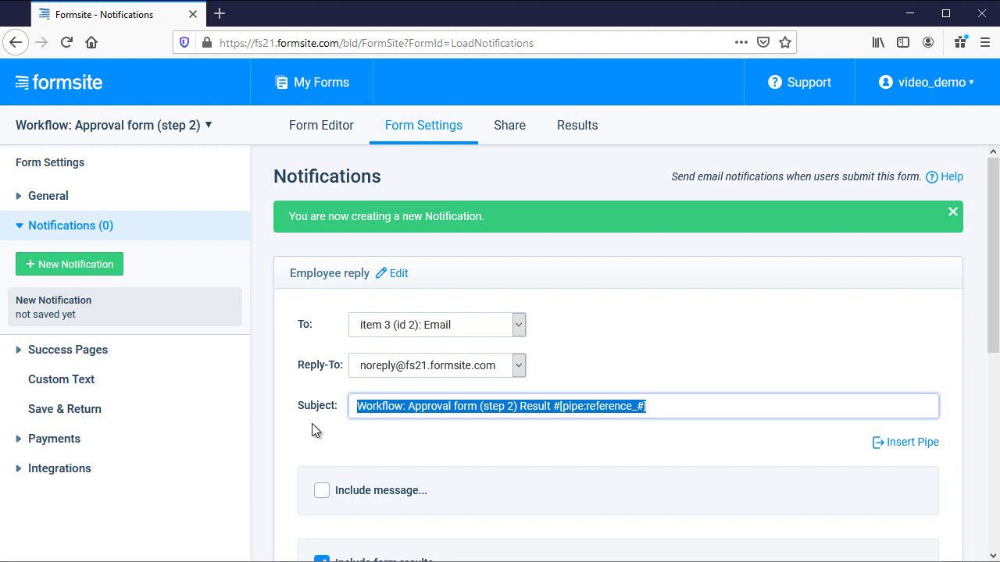
pyautogui.write('Request is')
pyautogui.click(901, 444)
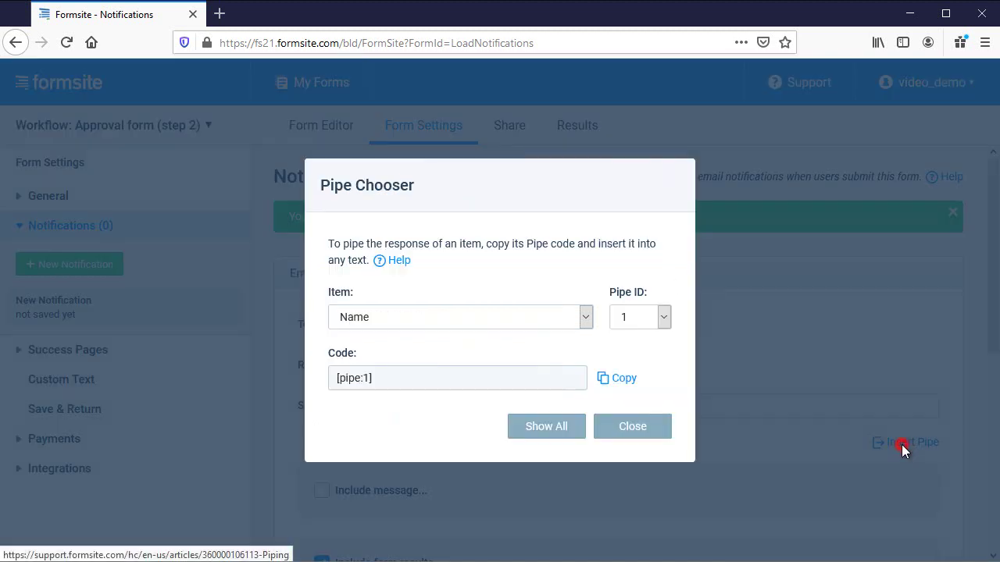
pyautogui.click(585, 318)
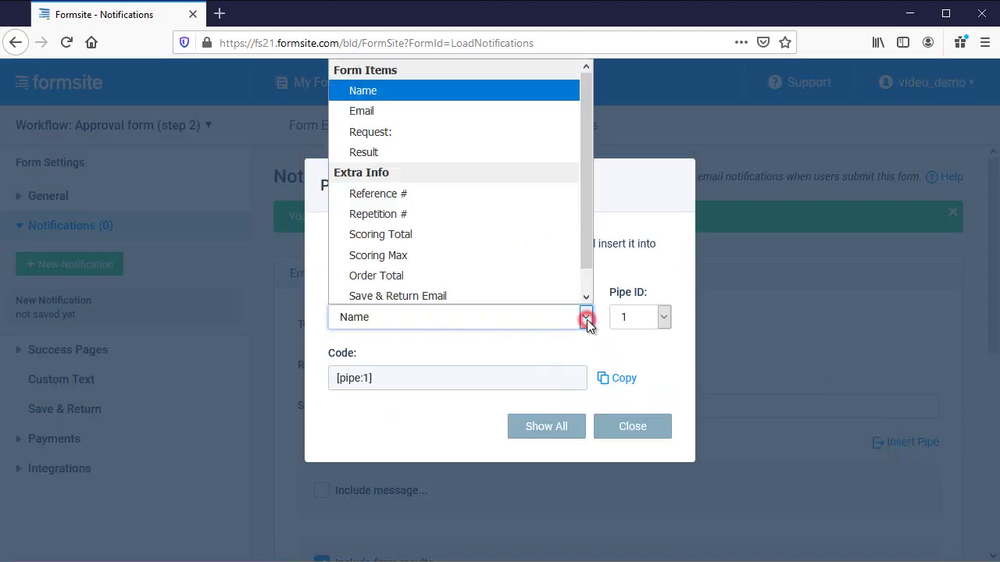
pyautogui.click(555, 152)
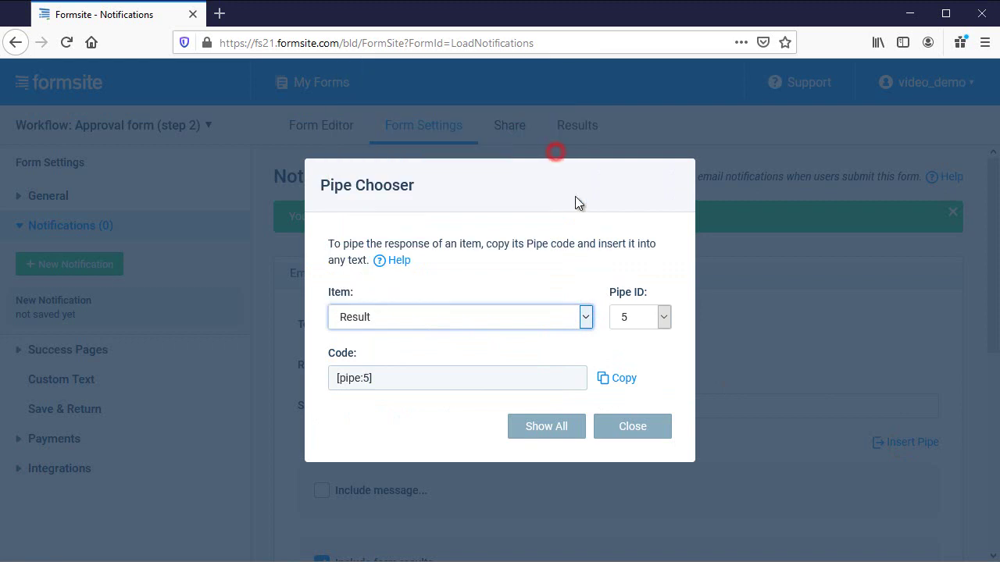
pyautogui.click(623, 380)
pyautogui.click(610, 435)
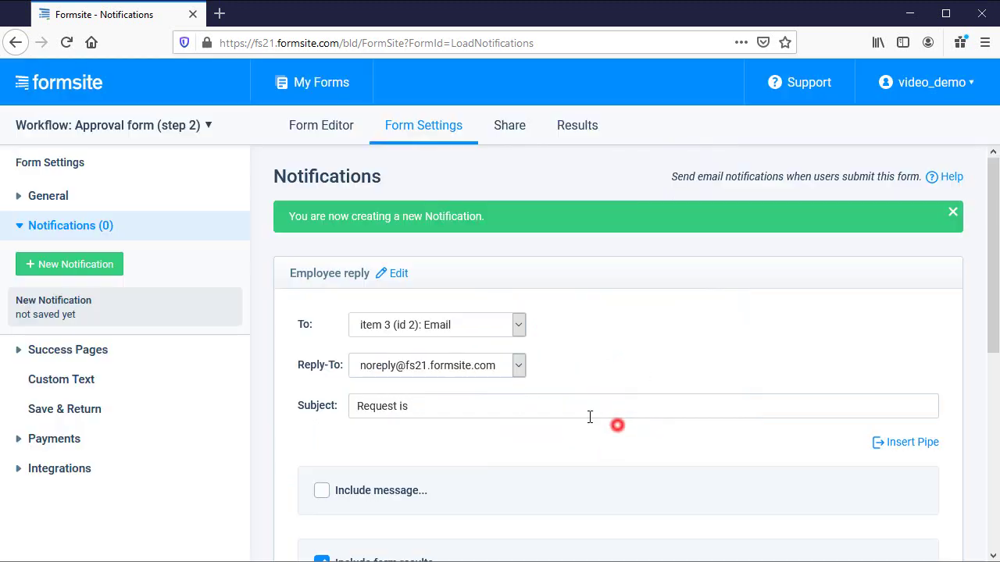
pyautogui.click(500, 404)
pyautogui.hotkey('ctrl', 'v')
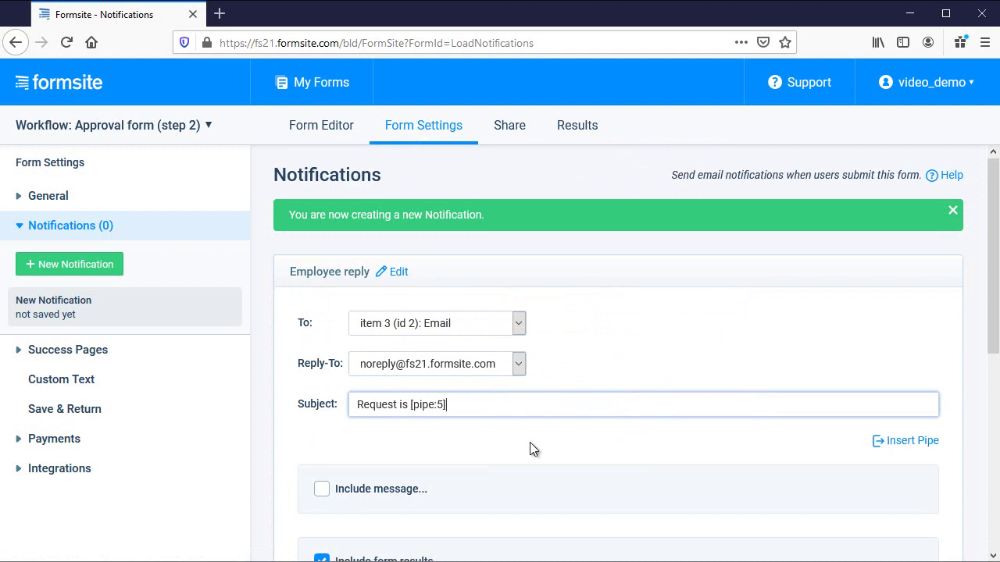
pyautogui.scroll(-4, 530, 442)
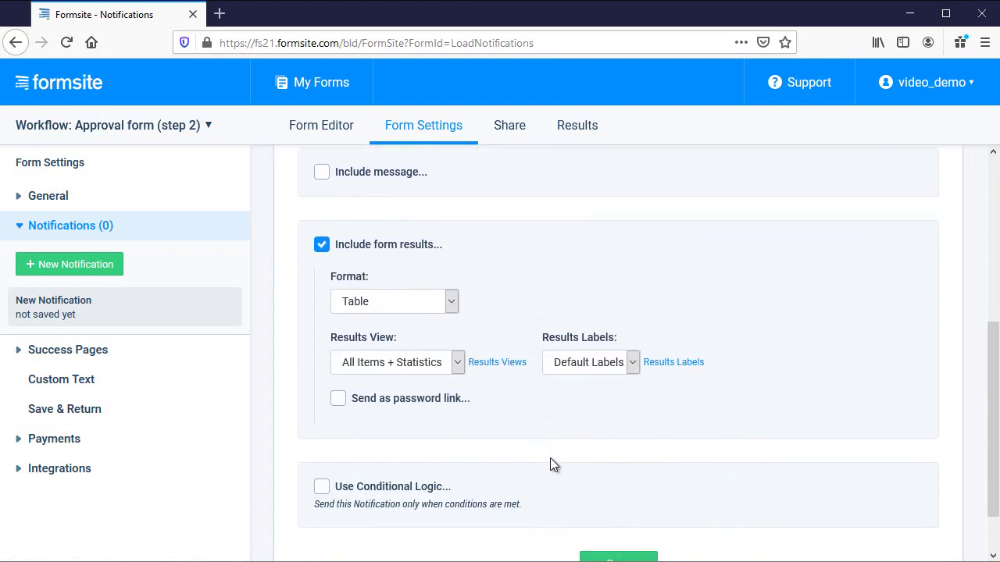
pyautogui.scroll(-1, 550, 458)
pyautogui.click(606, 501)
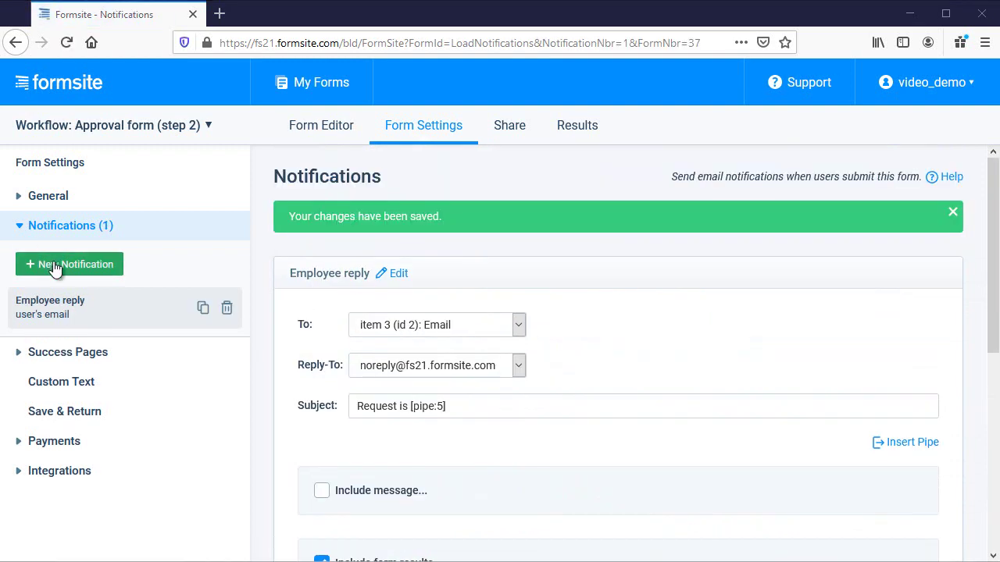
# Start a new notification named 'Approved' addressed to the HR email address.
pyautogui.click(55, 268)
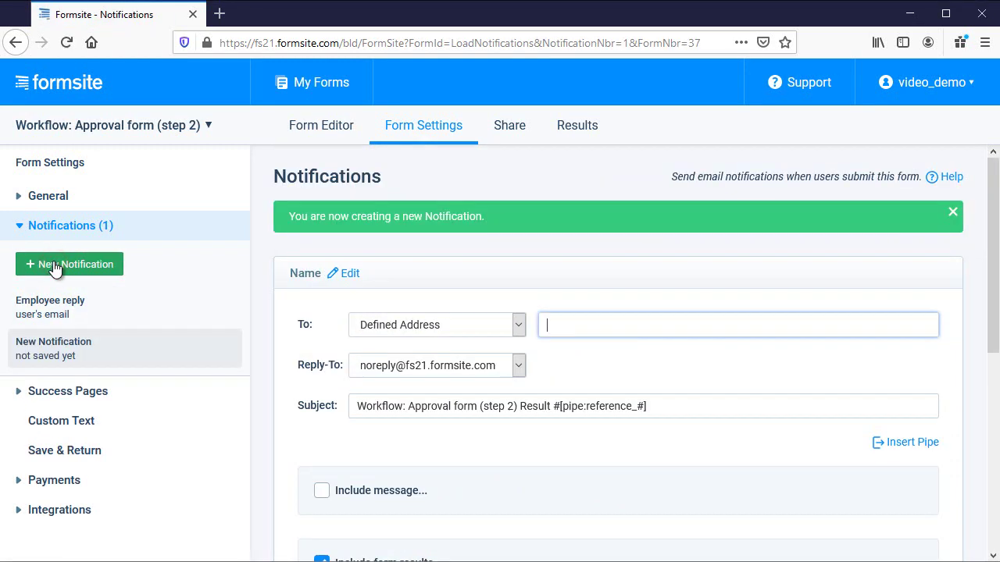
pyautogui.click(348, 273)
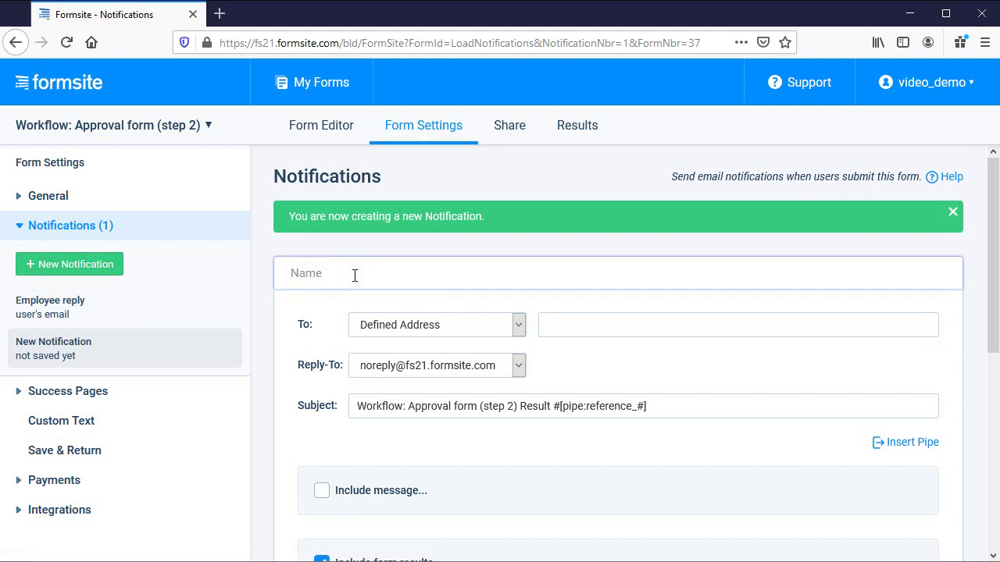
pyautogui.write('Approved')
pyautogui.click(614, 327)
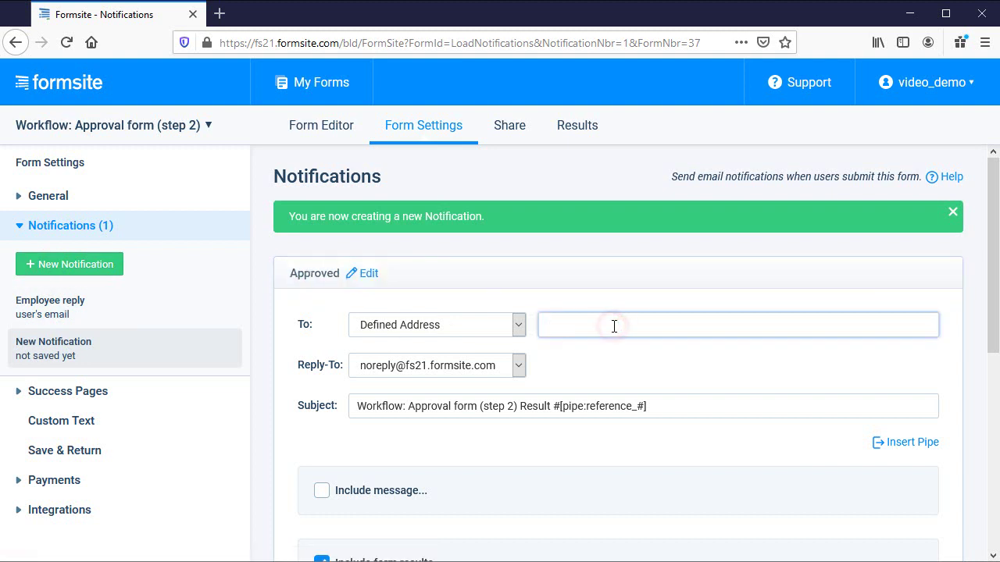
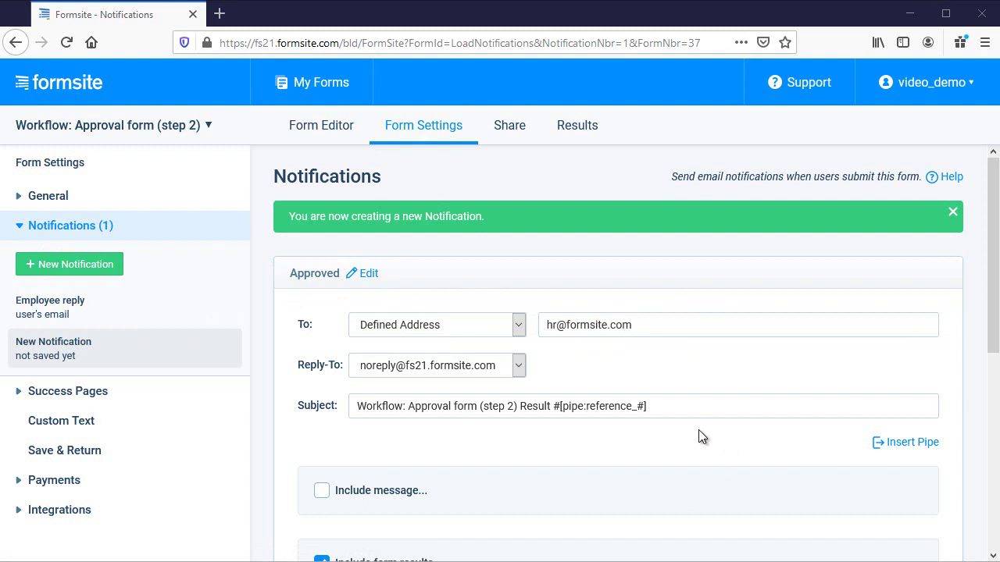
# Set the subject to 'Approved request for' followed by the Name pipe code.
pyautogui.moveTo(671, 408); pyautogui.dragTo(286, 464)
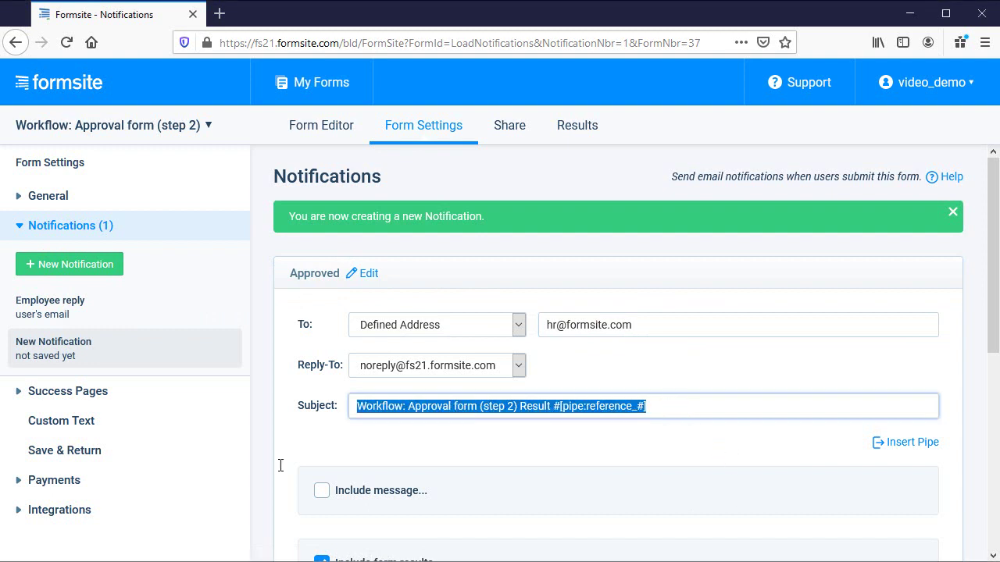
pyautogui.write('Approved request for')
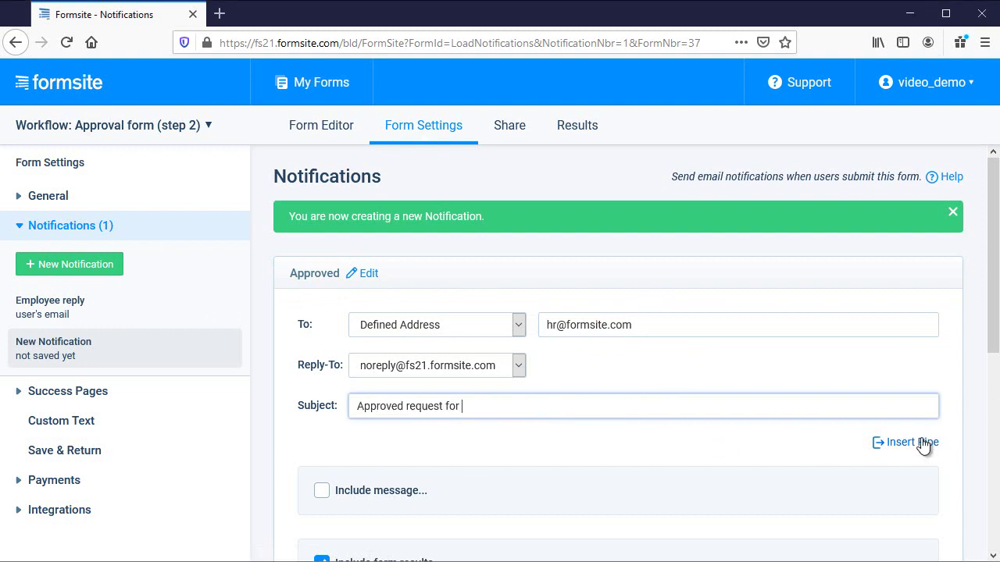
pyautogui.click(913, 443)
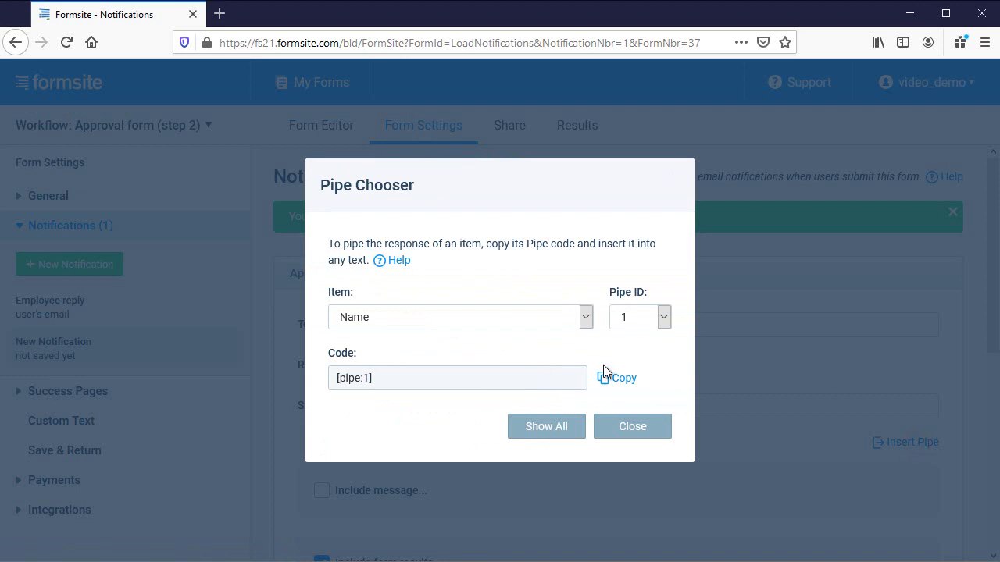
pyautogui.click(625, 379)
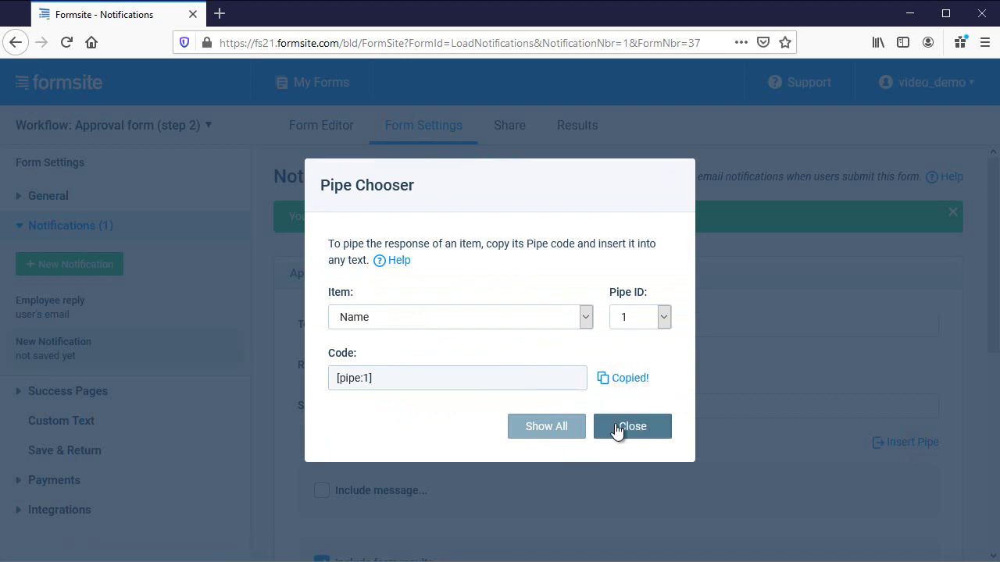
pyautogui.click(616, 425)
pyautogui.click(531, 404)
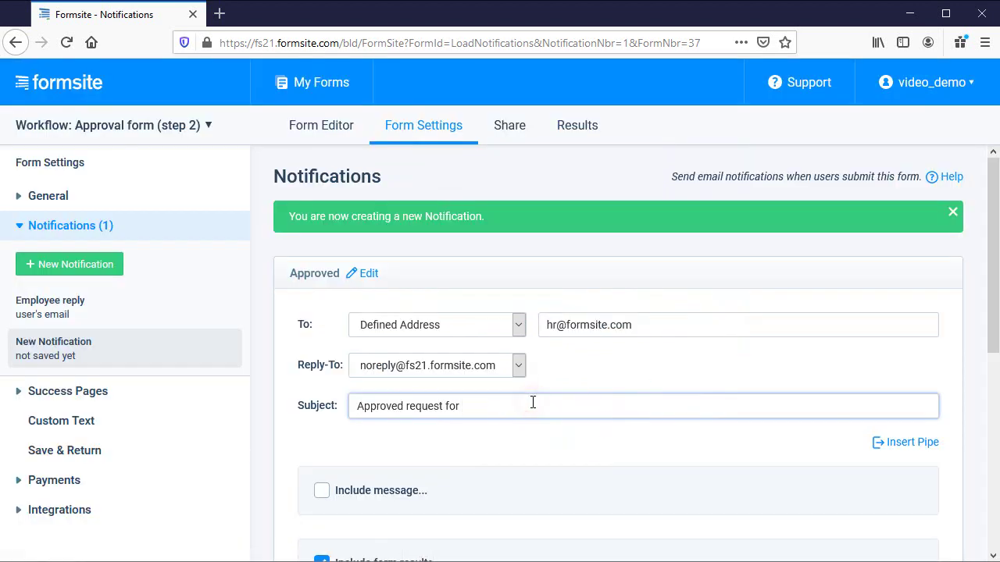
pyautogui.hotkey('ctrl', 'v')
# Add a conditional rule so the notification sends only when Result is approved.
pyautogui.scroll(-5, 580, 473)
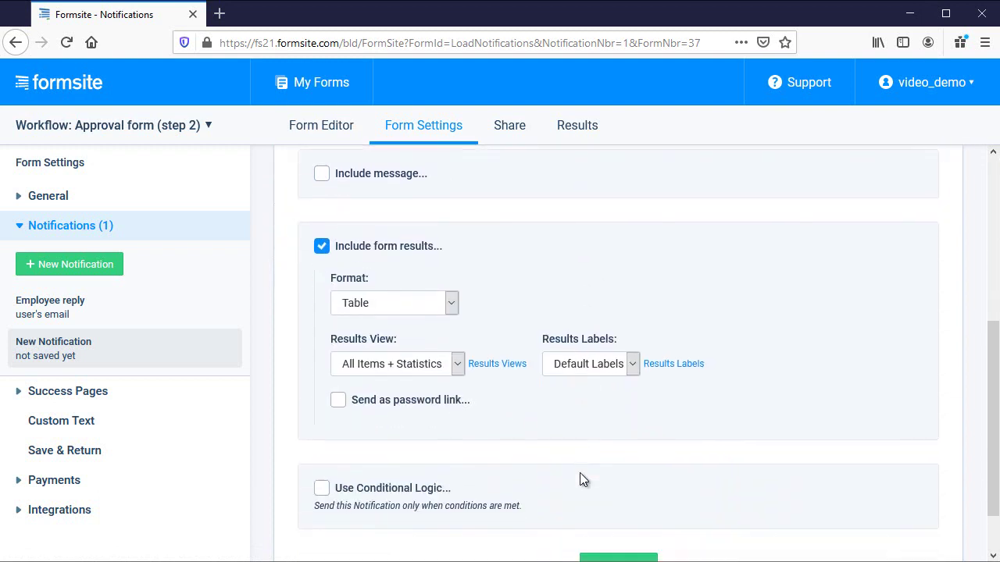
pyautogui.click(382, 425)
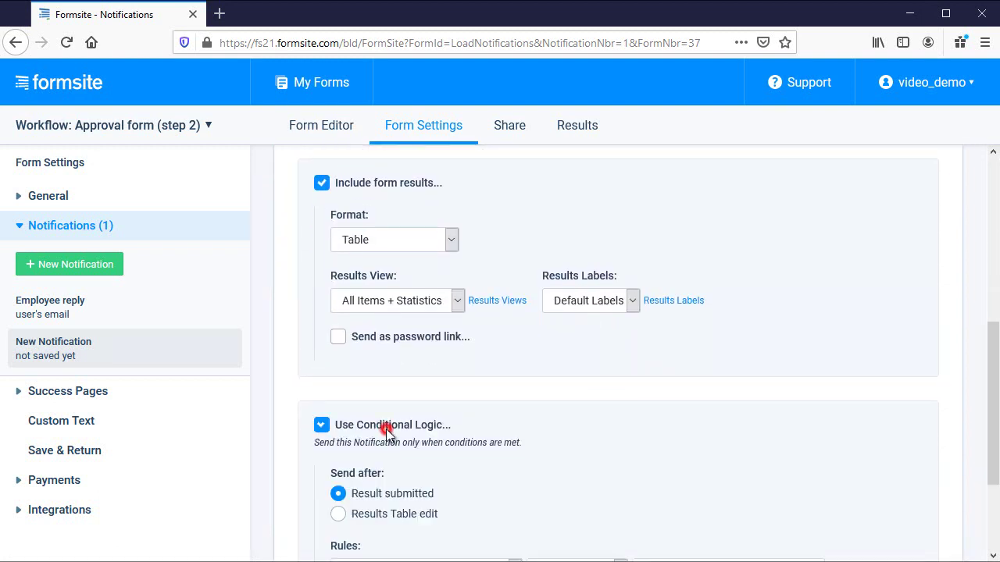
pyautogui.scroll(-1, 482, 450)
pyautogui.scroll(-2, 485, 446)
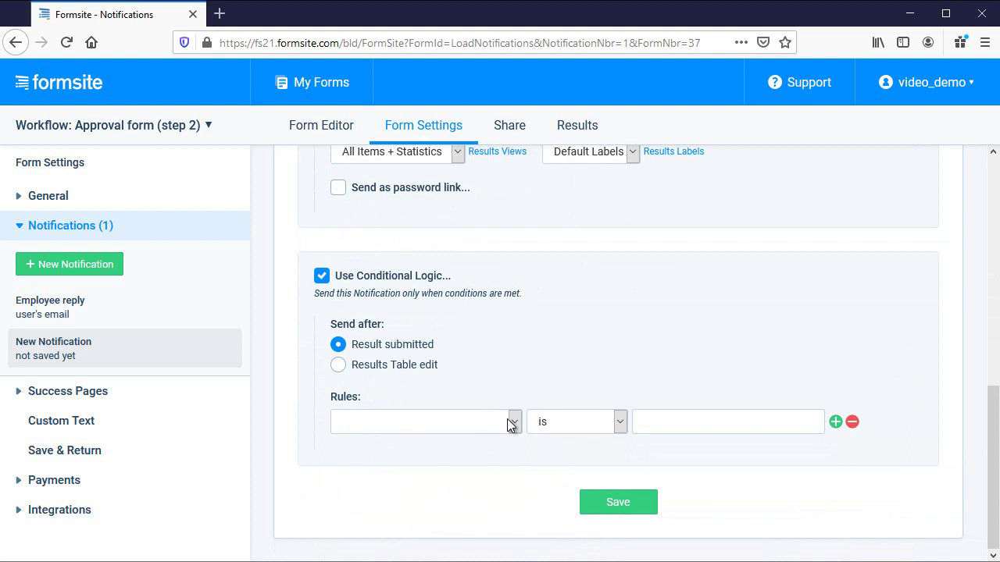
pyautogui.click(516, 426)
pyautogui.click(510, 354)
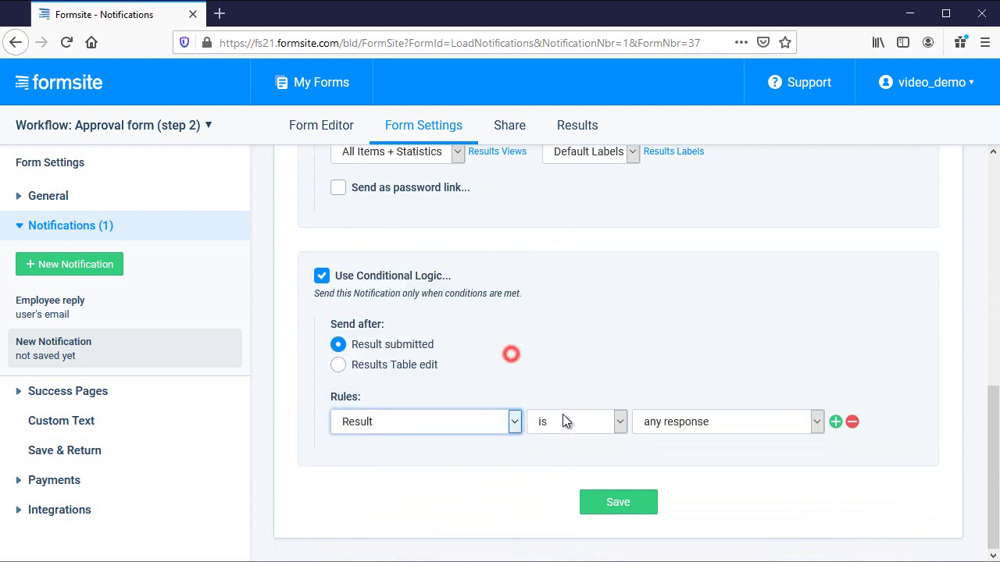
pyautogui.click(816, 422)
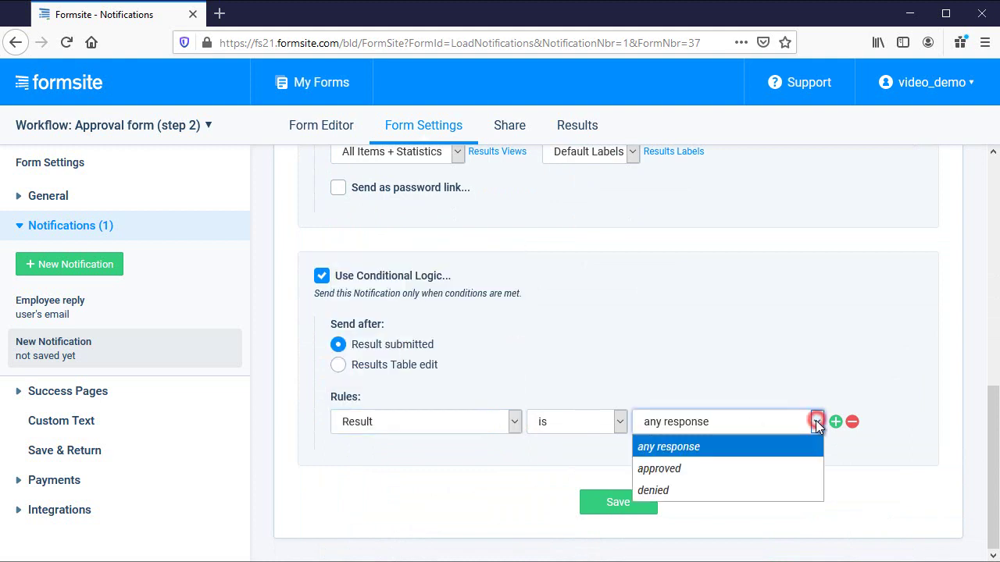
pyautogui.click(805, 468)
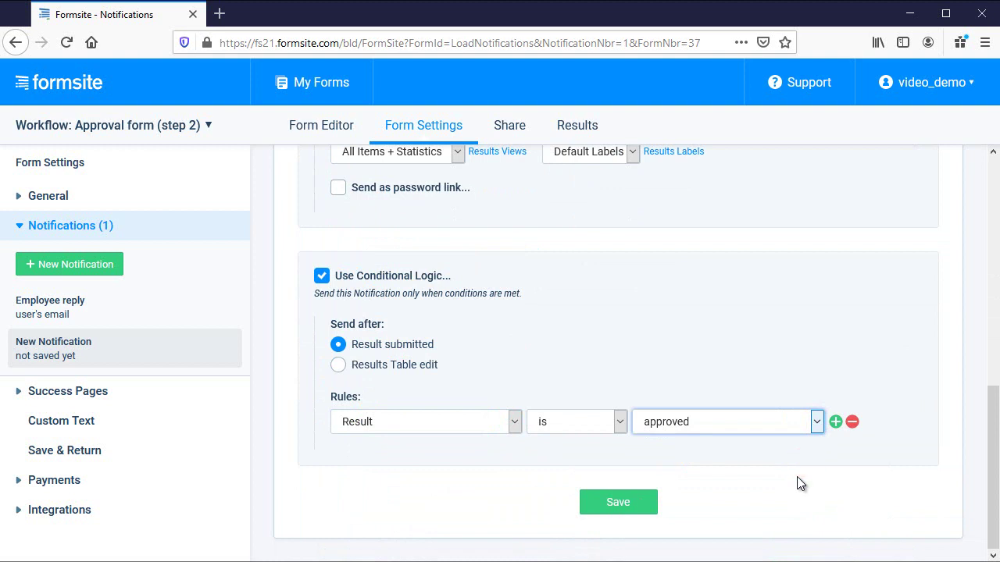
# Save the Approved notification and open Workflow: Request form (step 1) in the Form Editor.
pyautogui.click(640, 509)
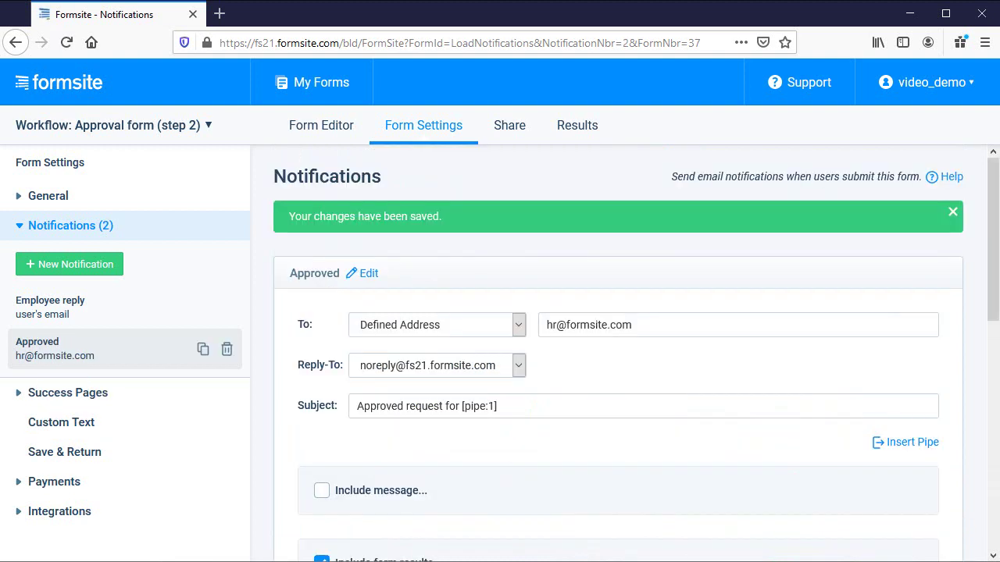
pyautogui.click(185, 133)
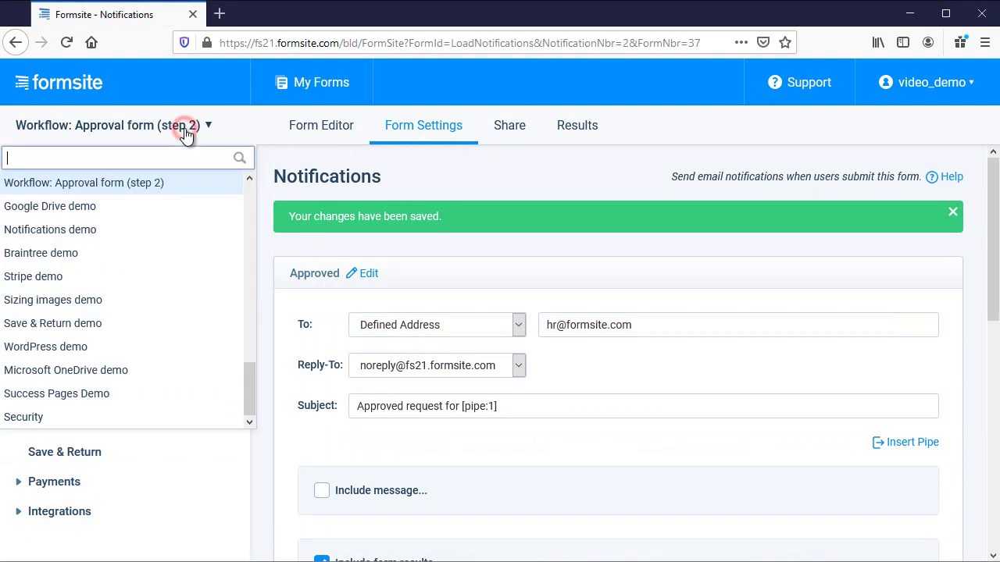
pyautogui.click(247, 177)
pyautogui.click(199, 197)
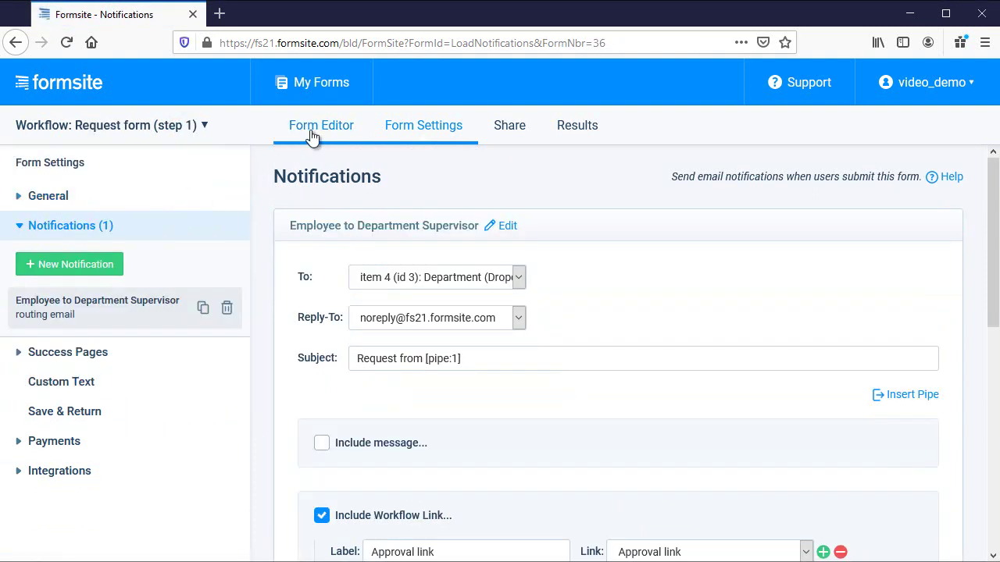
pyautogui.click(311, 132)
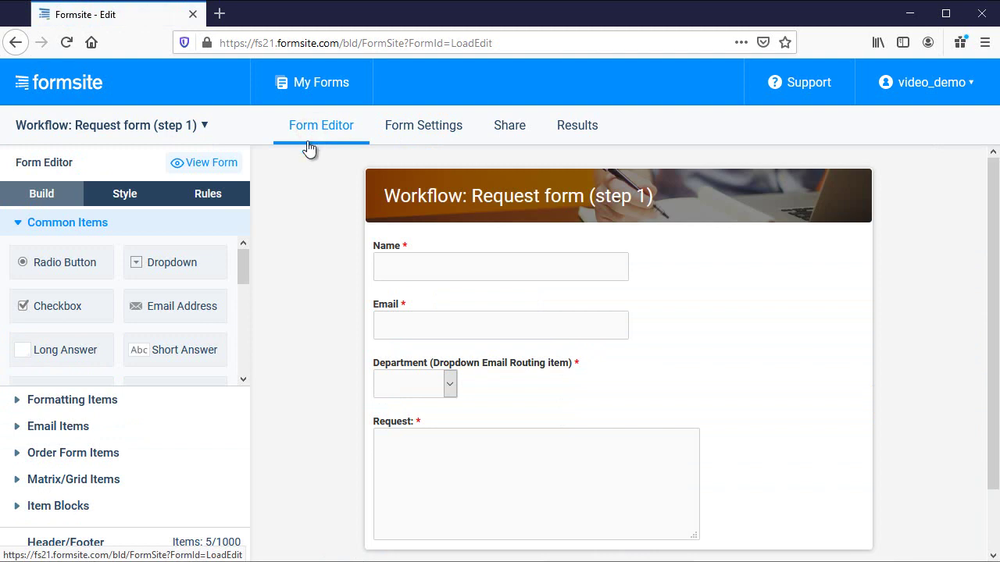
# Open the live Request form and submit a test request for the Sales department.
pyautogui.click(225, 163)
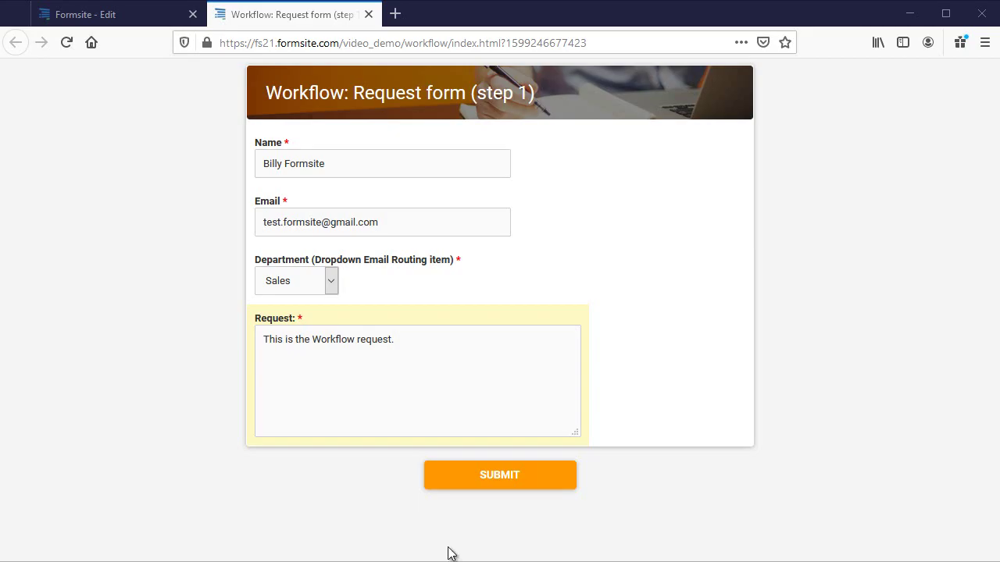
pyautogui.click(464, 486)
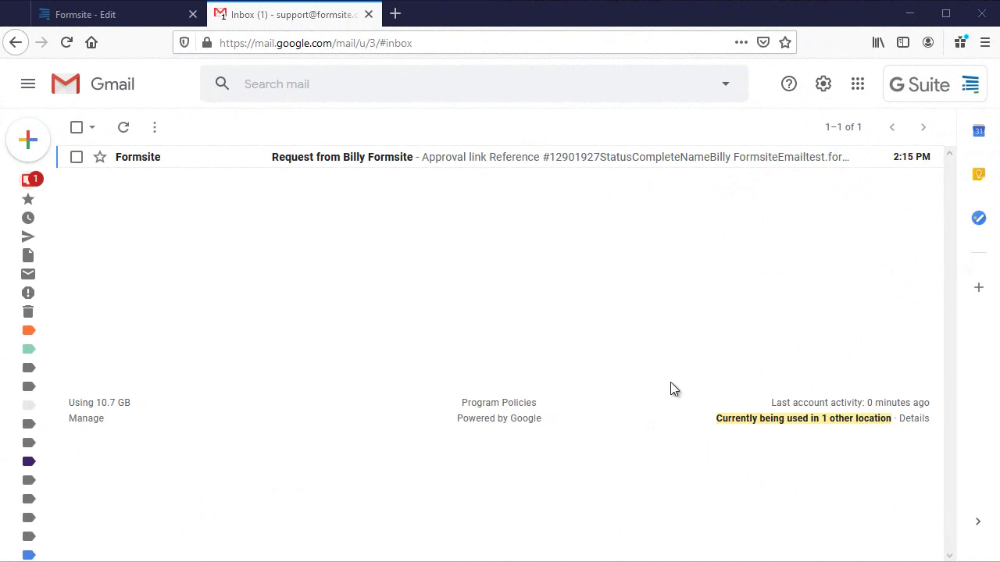
# Open the Formsite request email and follow its Approval link to the prefilled step 2 form.
pyautogui.click(451, 160)
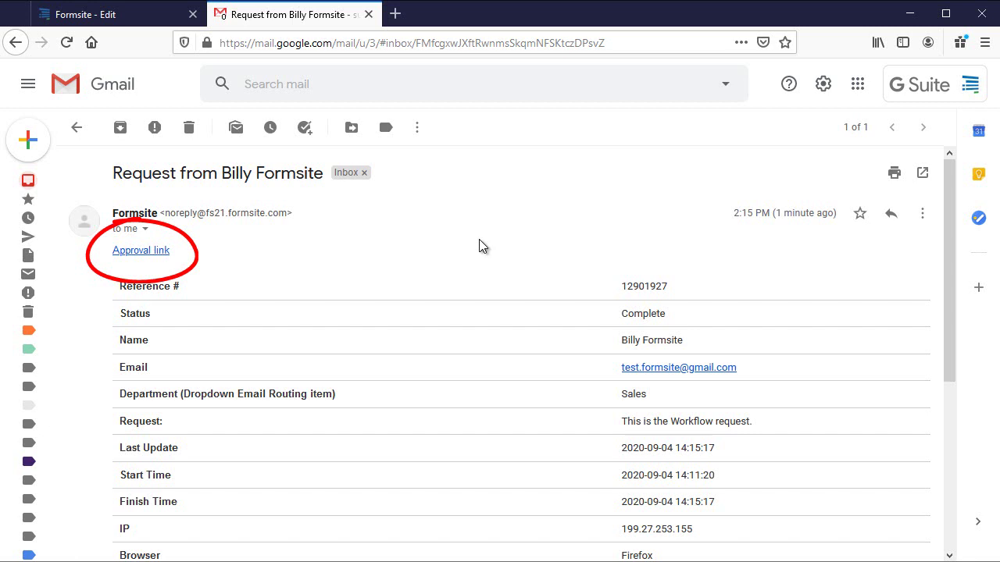
pyautogui.click(161, 252)
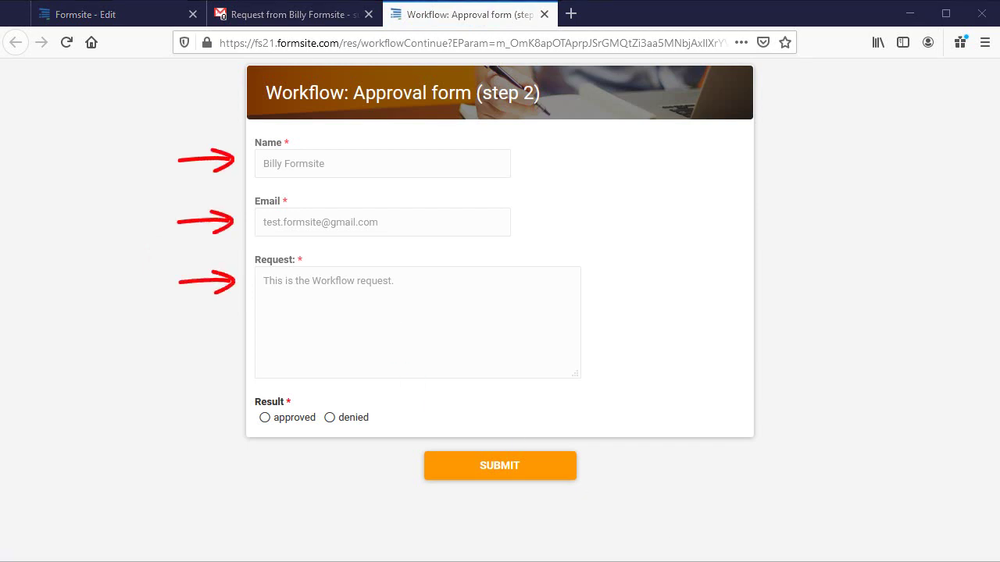
# Mark the test request as approved and submit the Approval form.
pyautogui.click(301, 418)
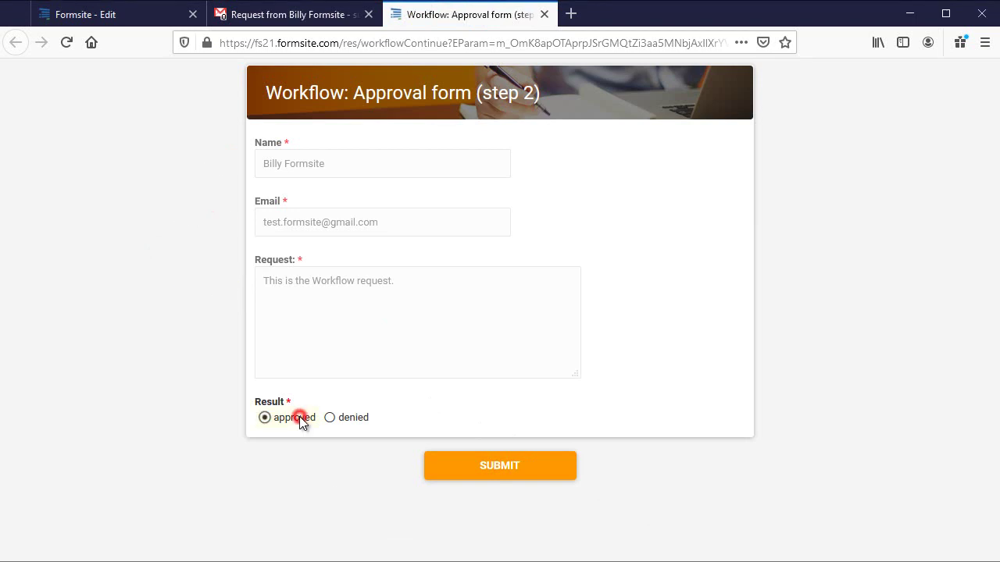
pyautogui.click(459, 466)
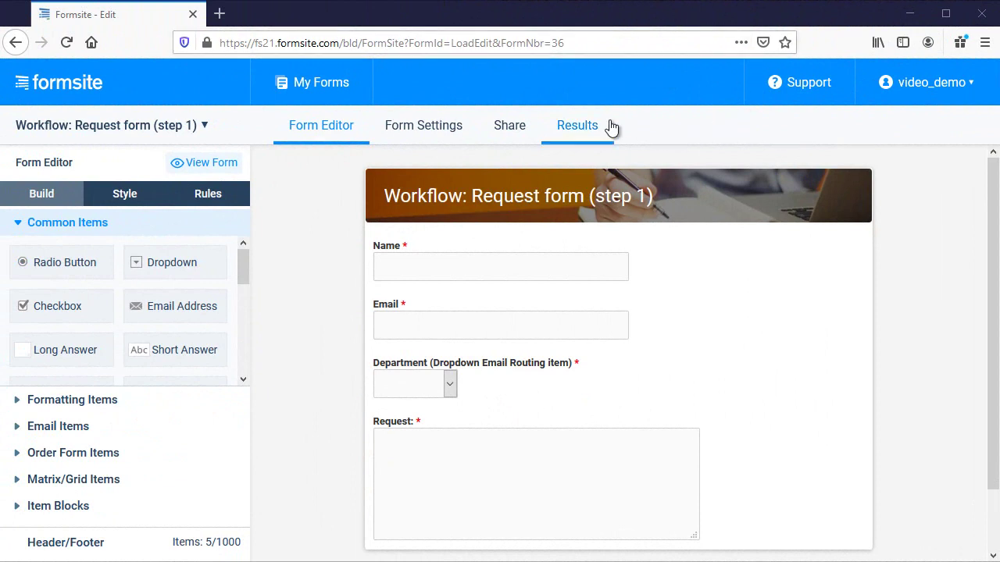
# Open the test result's Workflow Dashboard from the Request form's Results and export it as a PDF table.
pyautogui.click(584, 132)
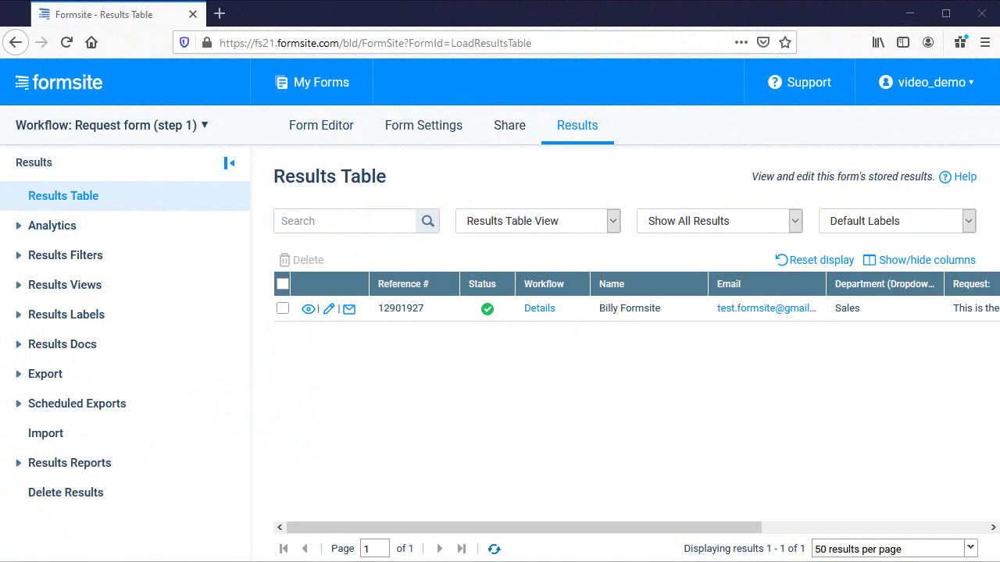
pyautogui.click(539, 309)
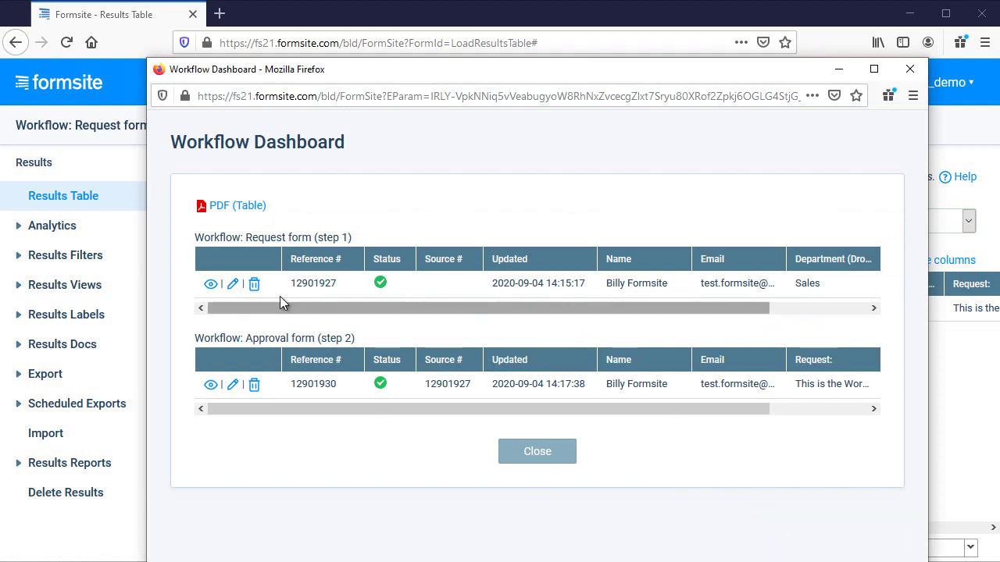
pyautogui.click(229, 209)
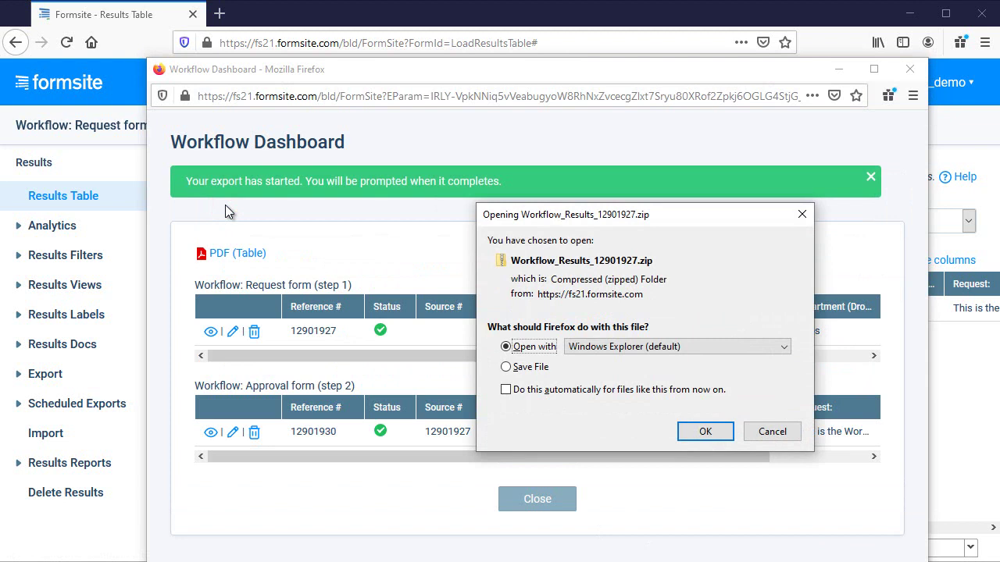
# Cancel the export download and review the full step 1 request result.
pyautogui.click(772, 432)
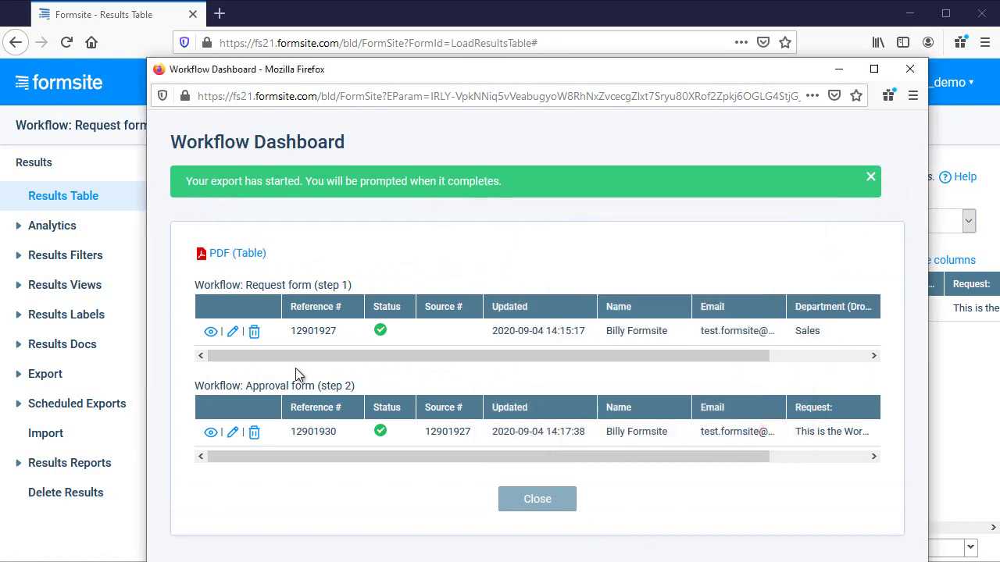
pyautogui.click(209, 334)
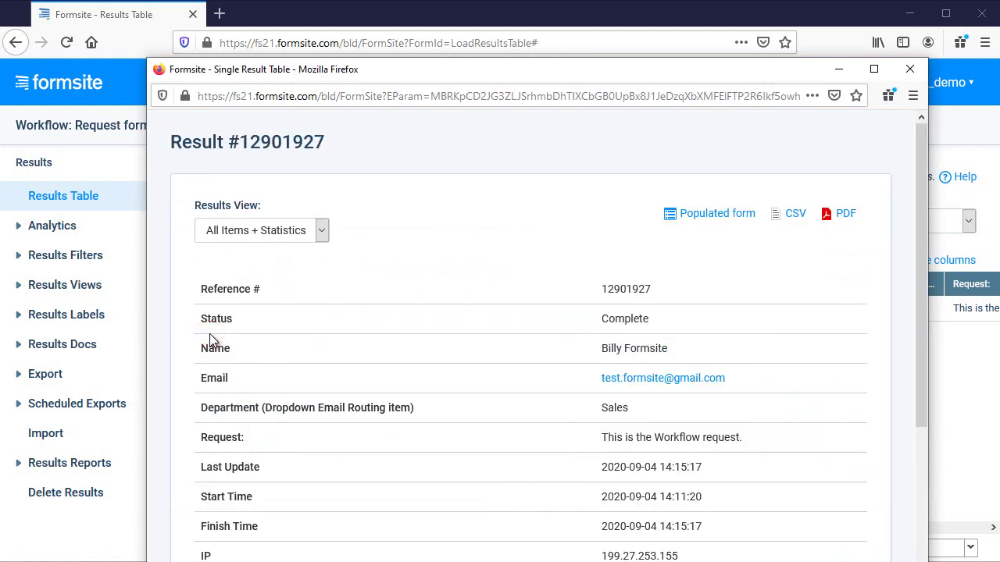
pyautogui.scroll(-5, 354, 366)
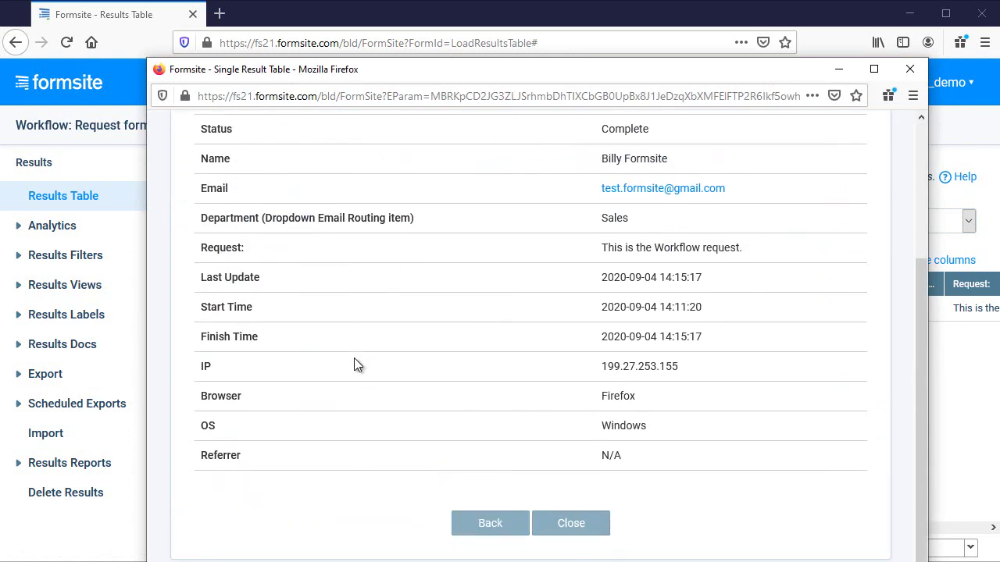
pyautogui.click(561, 519)
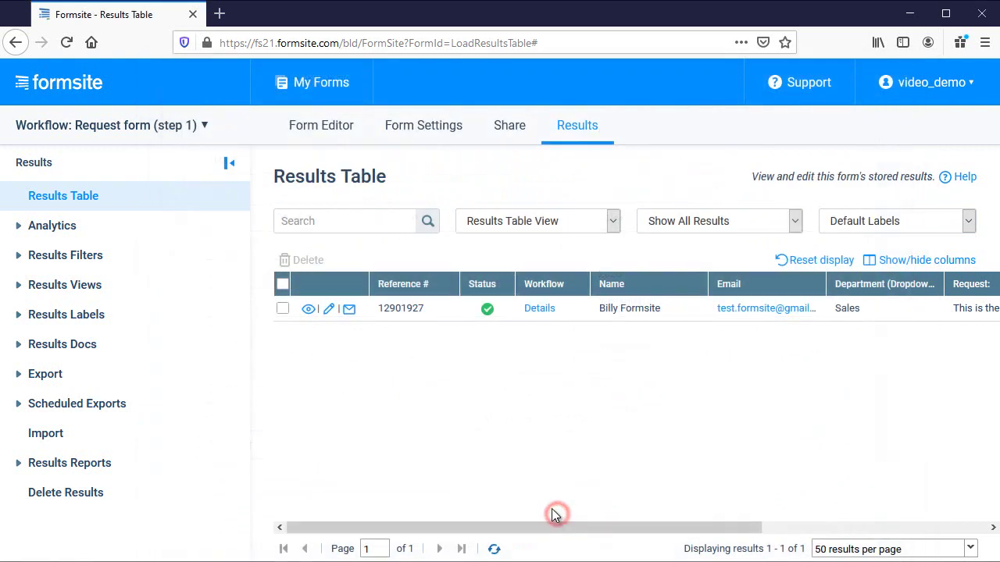
# Reopen the Workflow Dashboard and display the step 2 approval as a populated form.
pyautogui.click(537, 309)
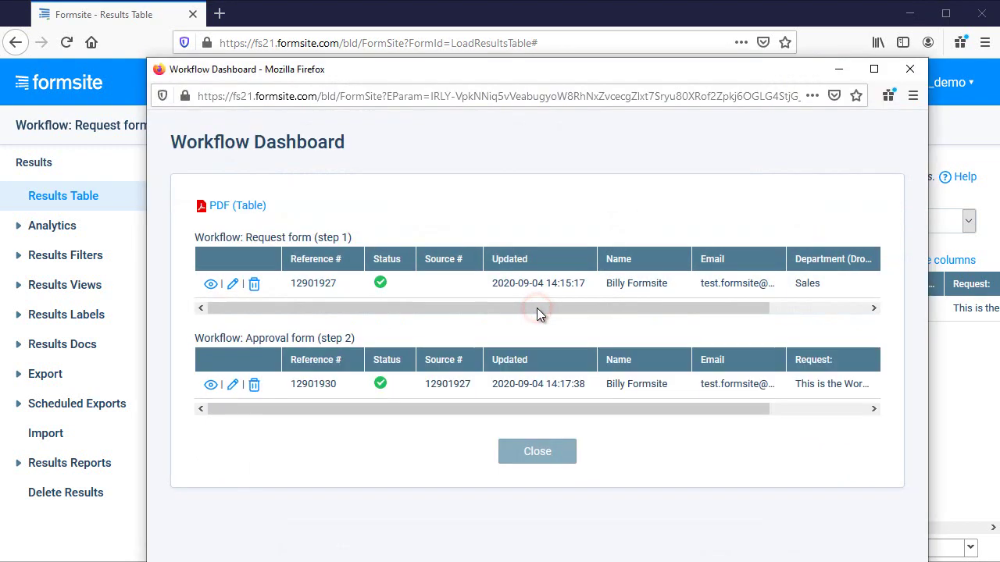
pyautogui.click(211, 385)
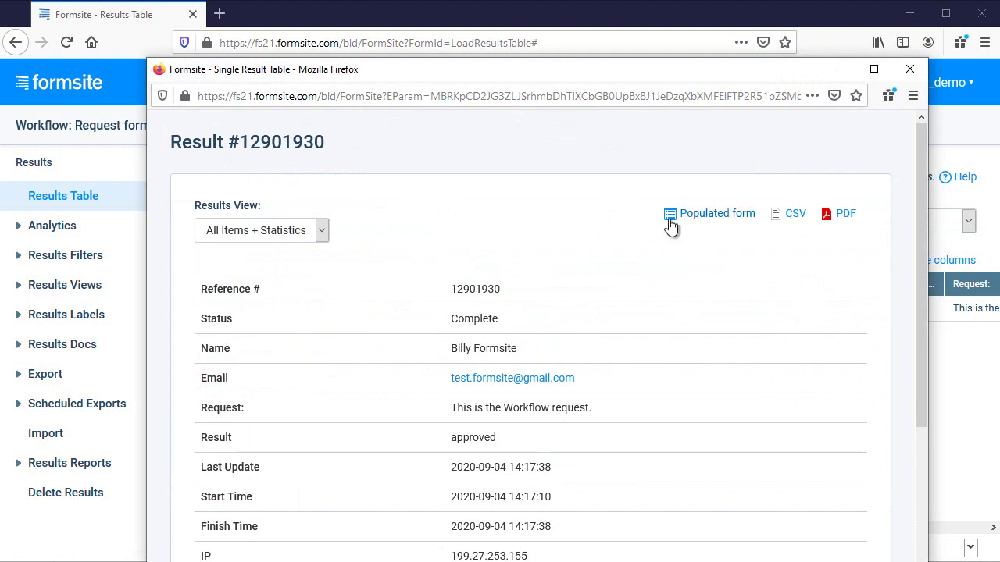
pyautogui.click(691, 213)
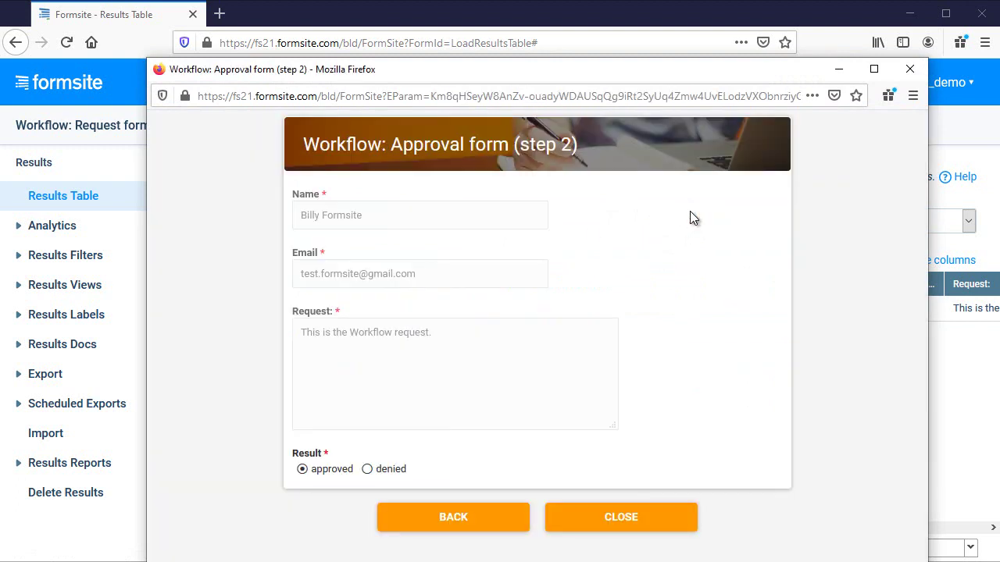